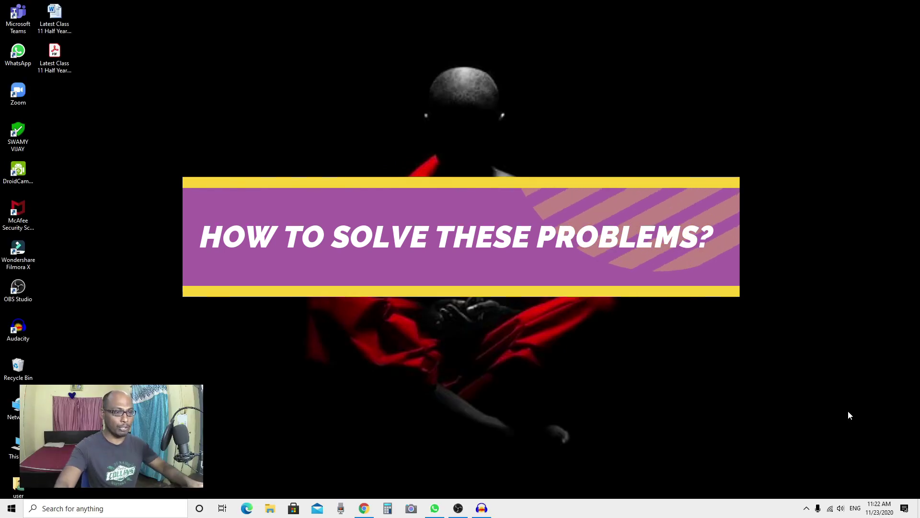
Bring the PART A - OBJECTIVE(MCQs) EXAM form editor to the front, scrolled to the top.
click(365, 509)
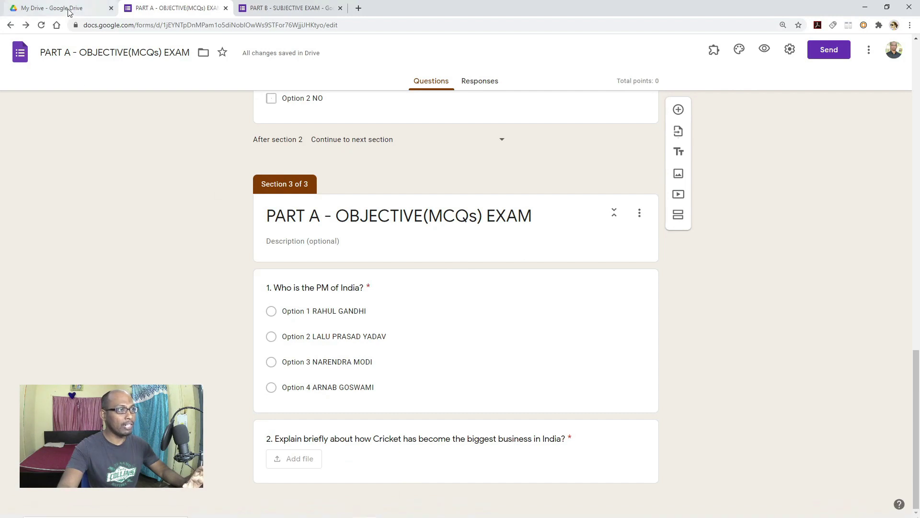
click(68, 9)
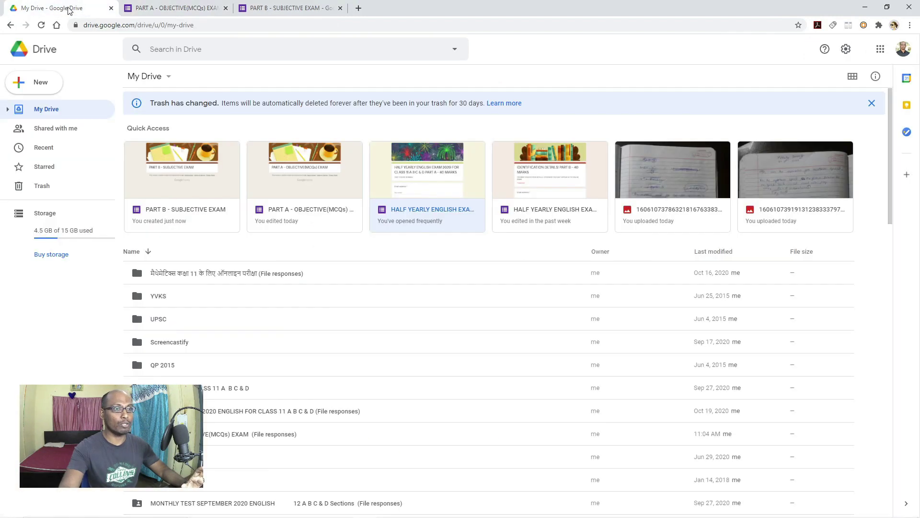
click(184, 15)
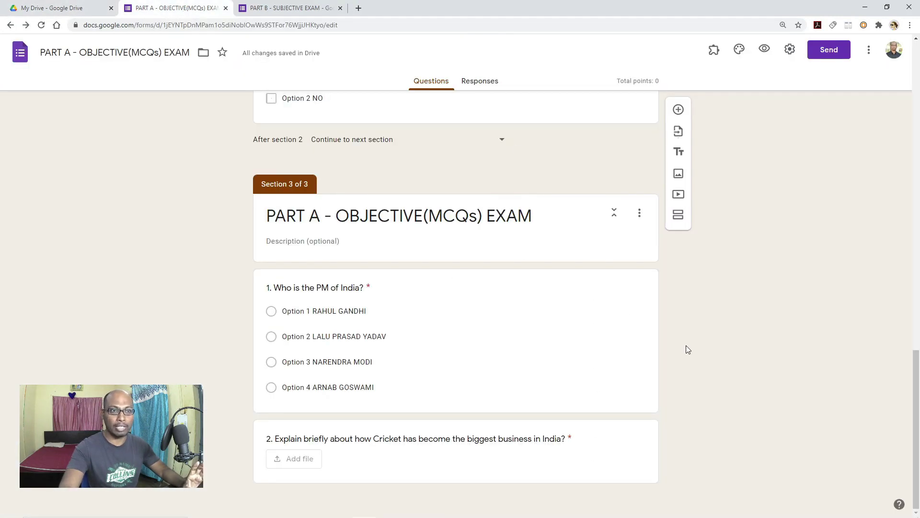
scroll(712, 354, up, 5)
scroll(713, 352, up, 10)
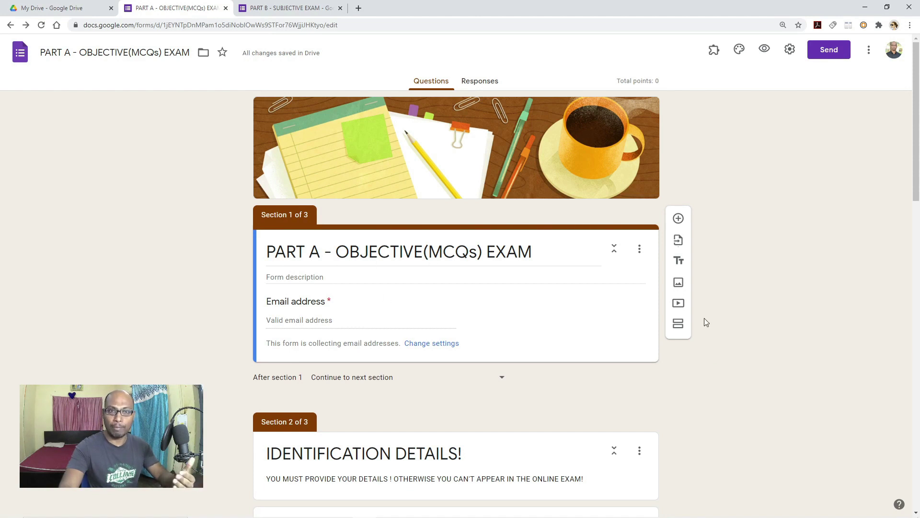
scroll(705, 323, down, 5)
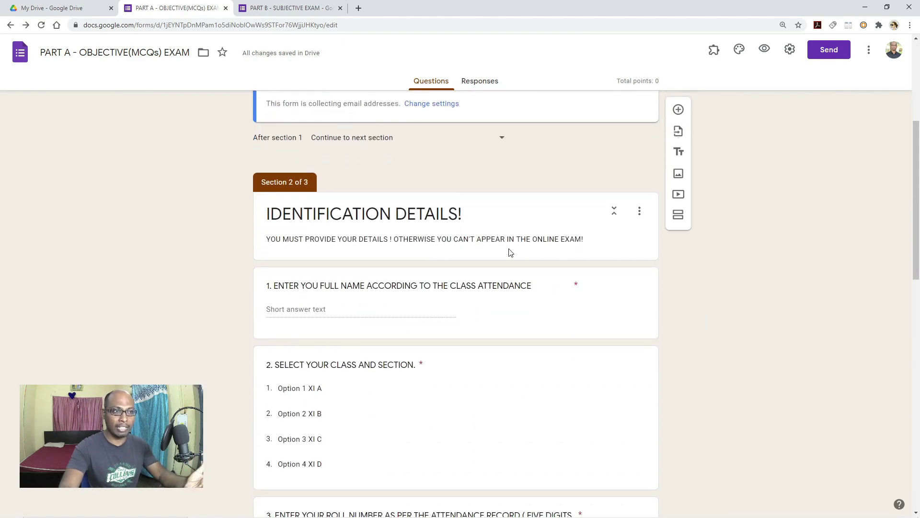
scroll(715, 358, down, 4)
scroll(715, 357, up, 2)
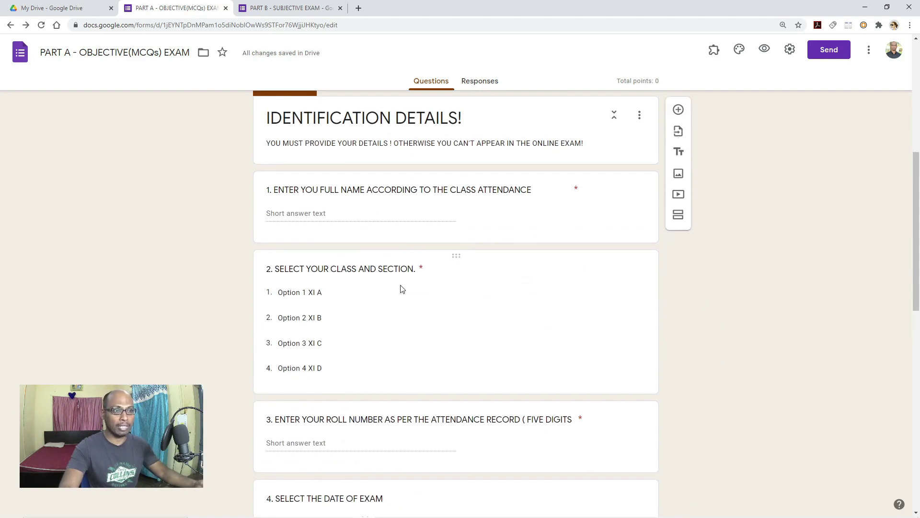
scroll(402, 289, down, 3)
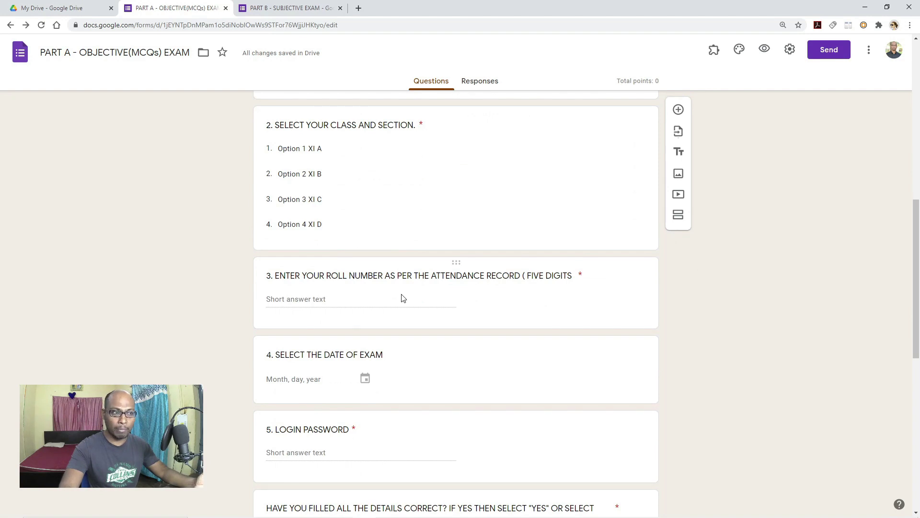
scroll(418, 379, down, 2)
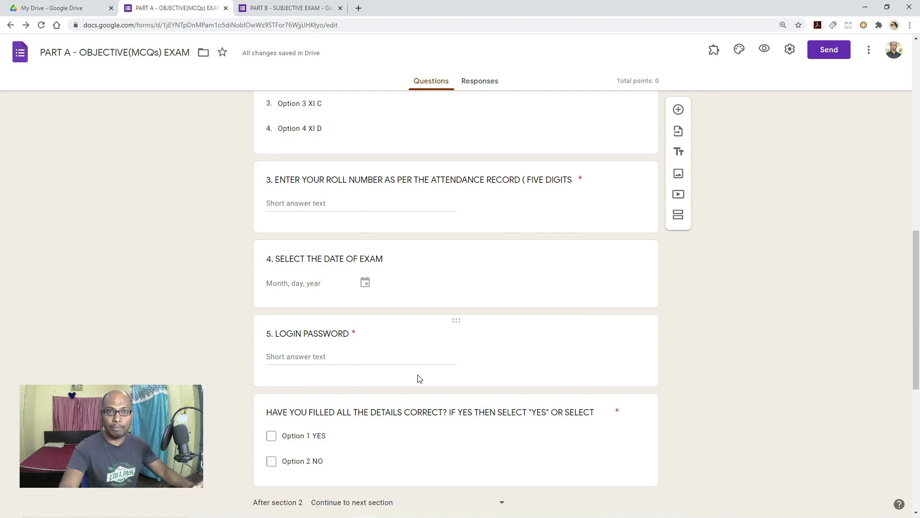
scroll(418, 379, down, 2)
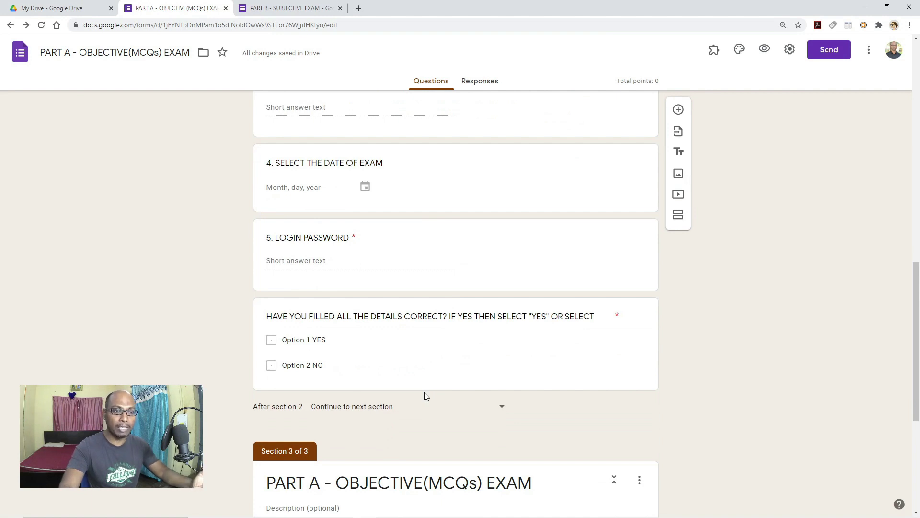
scroll(424, 392, down, 5)
scroll(424, 397, down, 1)
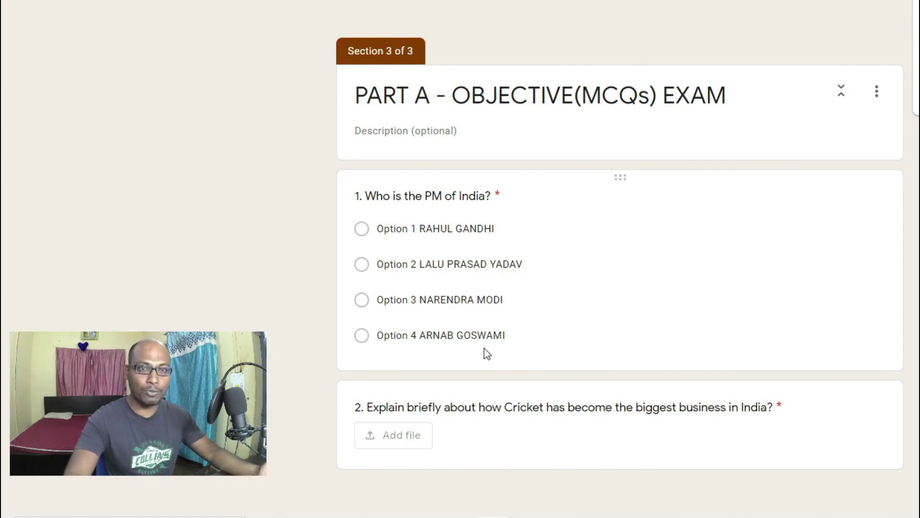
Open Section 3's PM of India multiple-choice question in edit mode.
click(466, 301)
scroll(466, 307, down, 2)
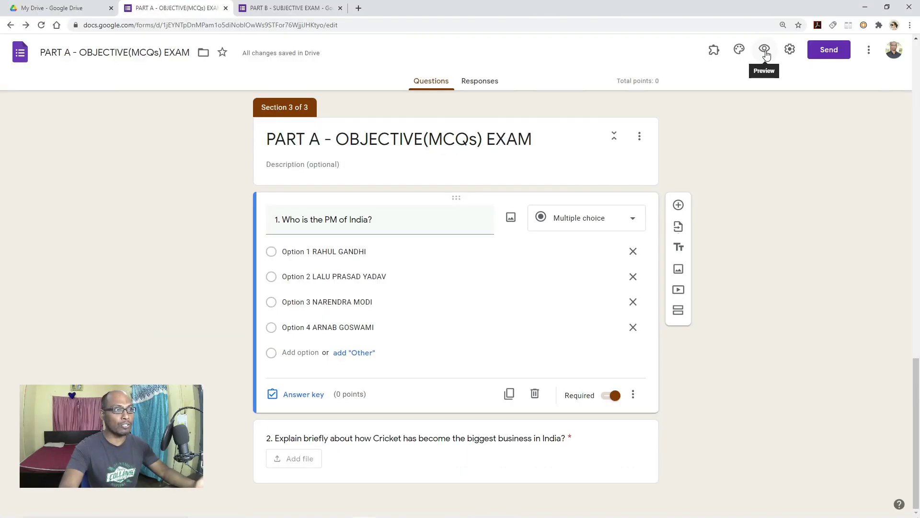
Preview the exam as a student, enter the respondent's email address, and continue to identification details.
click(765, 50)
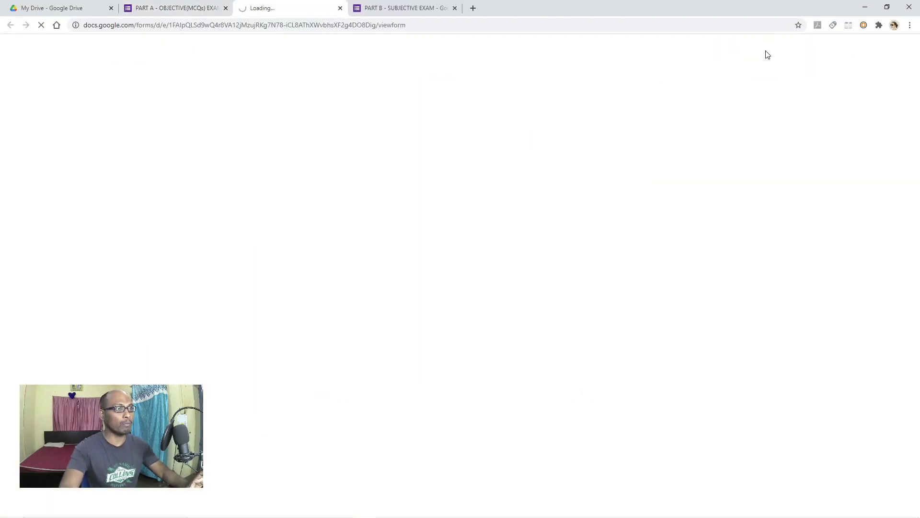
click(345, 280)
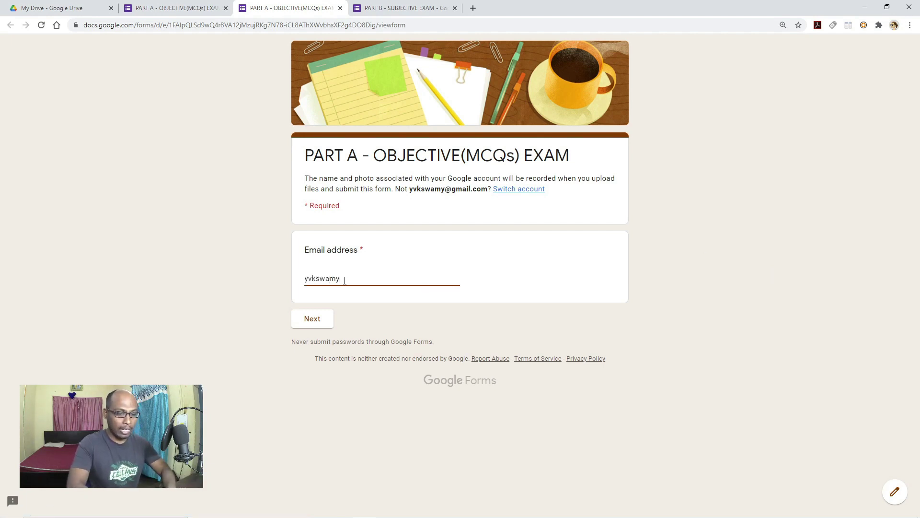
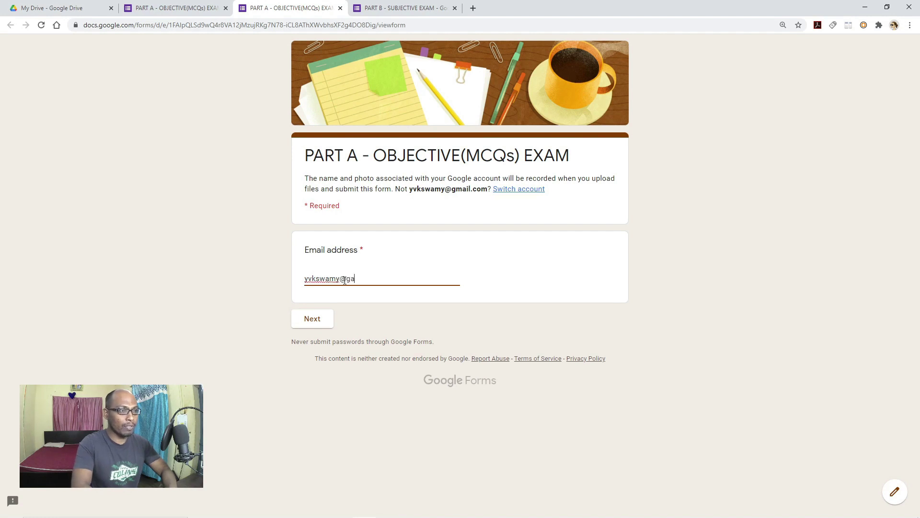
click(312, 319)
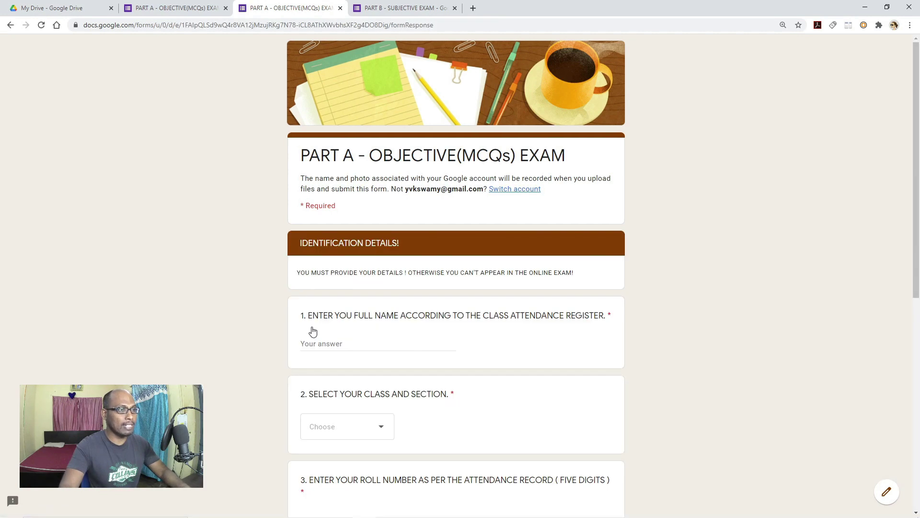
Answer the full name, choose class XI A, and enter roll number 2.
scroll(368, 336, down, 2)
click(333, 246)
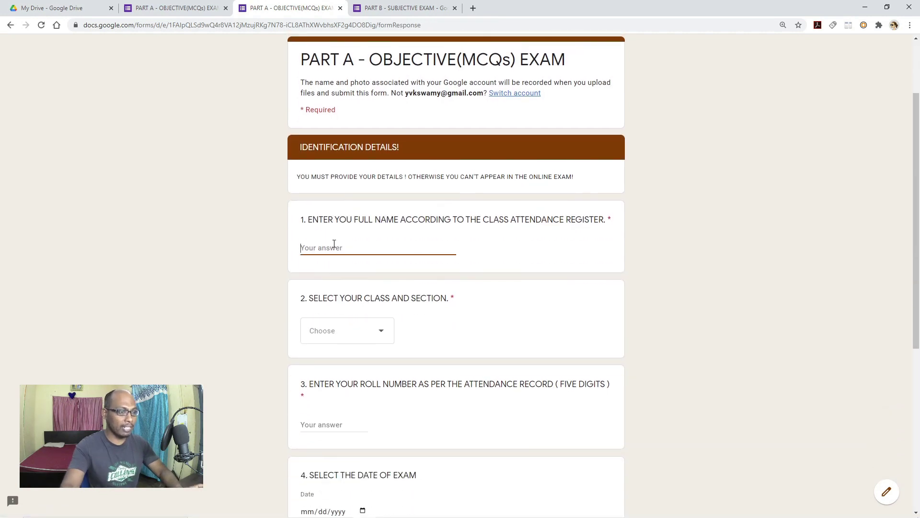
text(and)
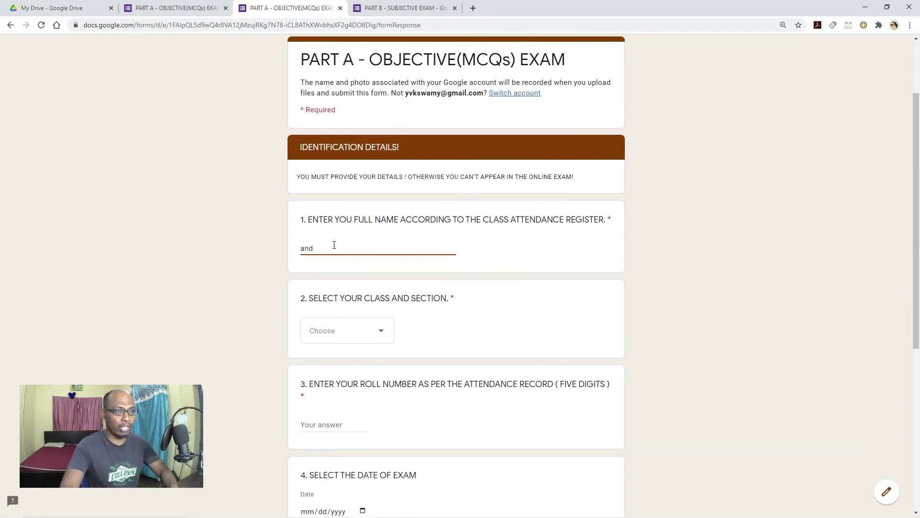
click(323, 340)
click(324, 363)
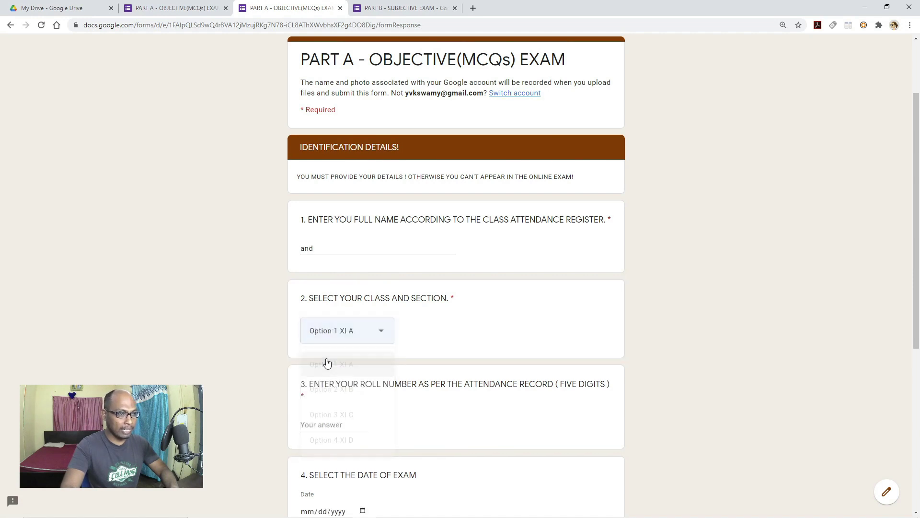
scroll(327, 363, down, 3)
click(331, 281)
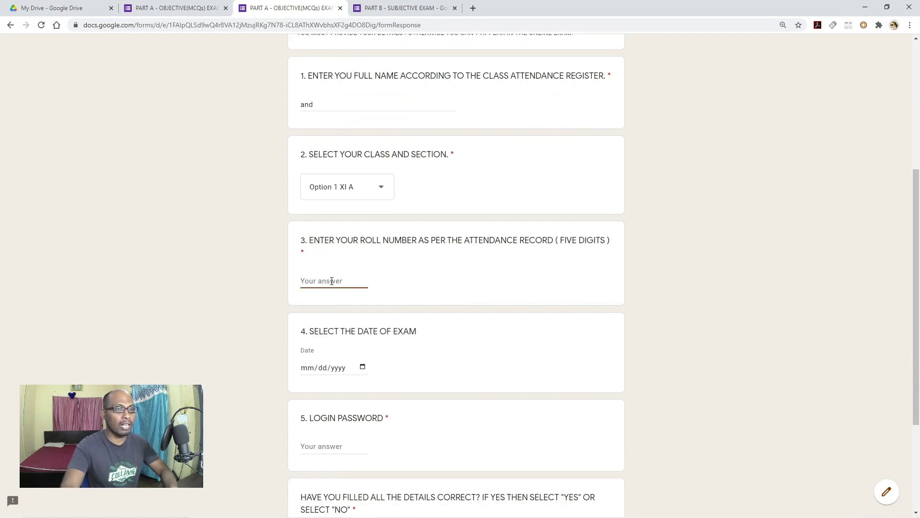
text(d)
key(BackSpace)
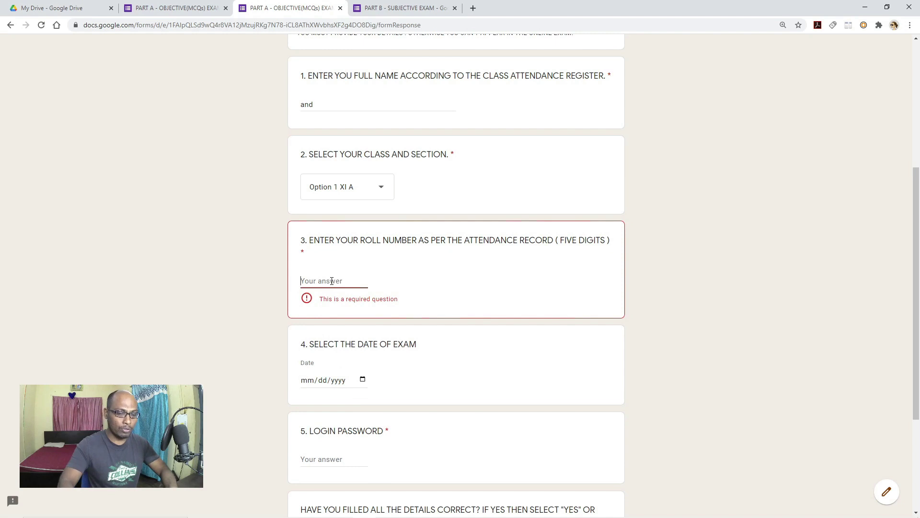
text(2)
Enter exam date 02/22/2020, type the login password, and tick YES to confirm.
scroll(331, 281, down, 3)
click(315, 229)
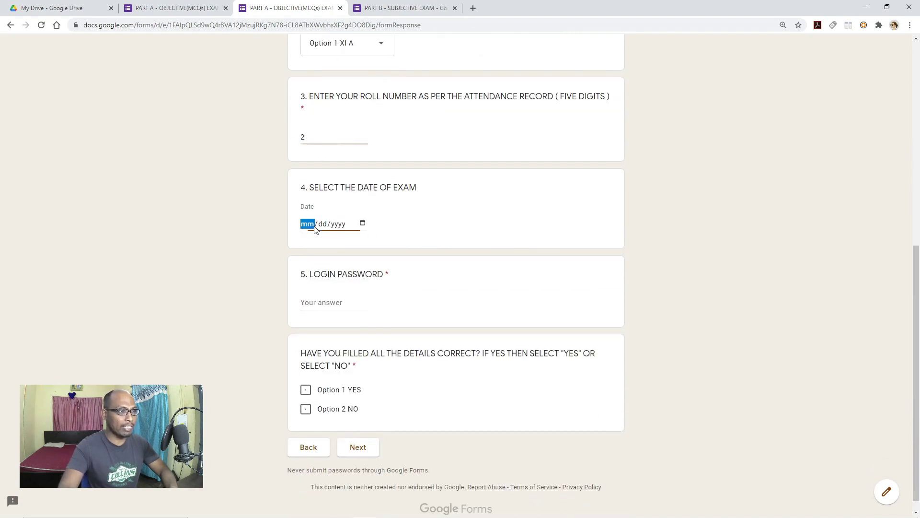
text(02312)
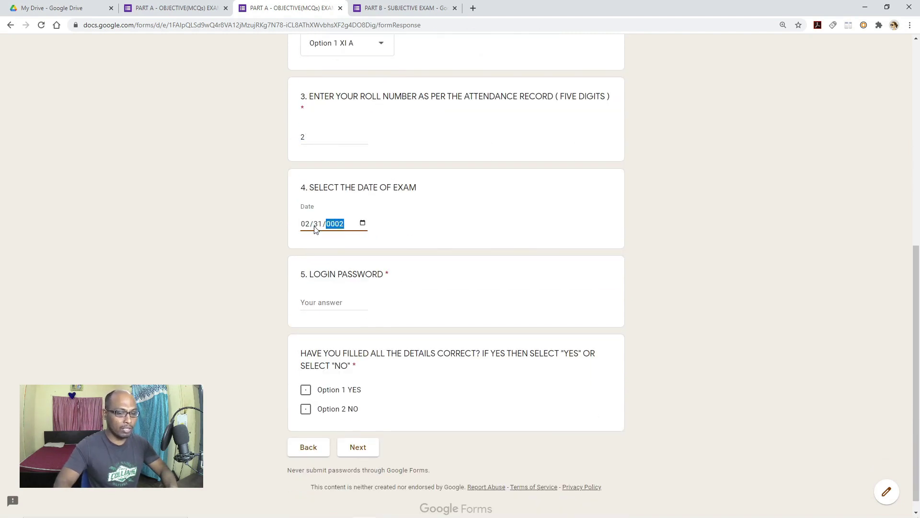
click(308, 304)
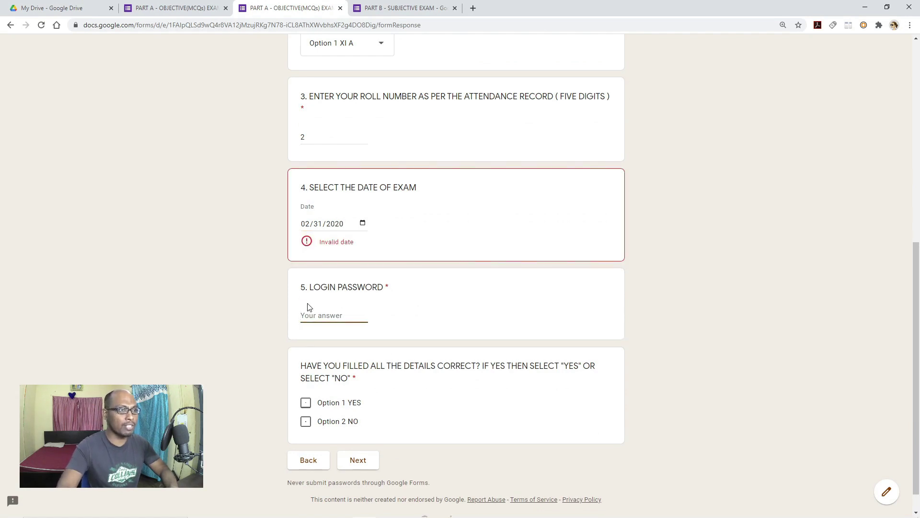
click(321, 229)
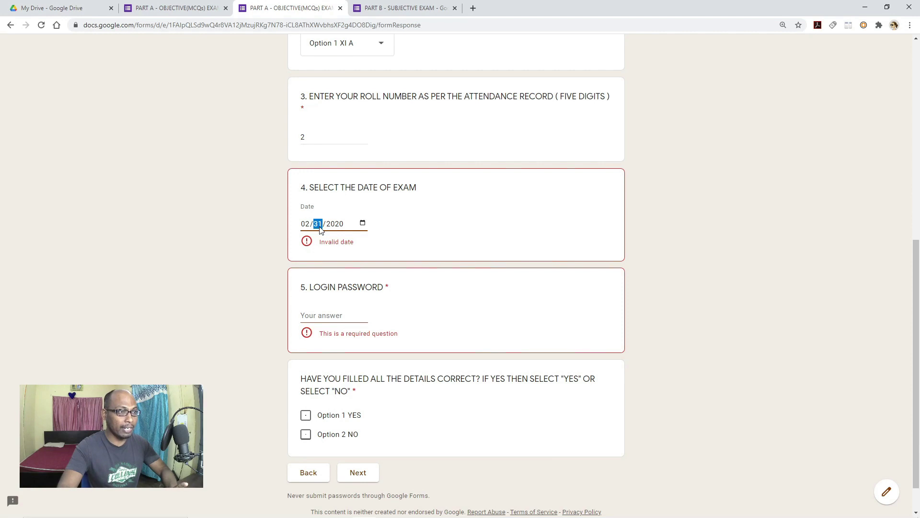
text(22)
click(320, 302)
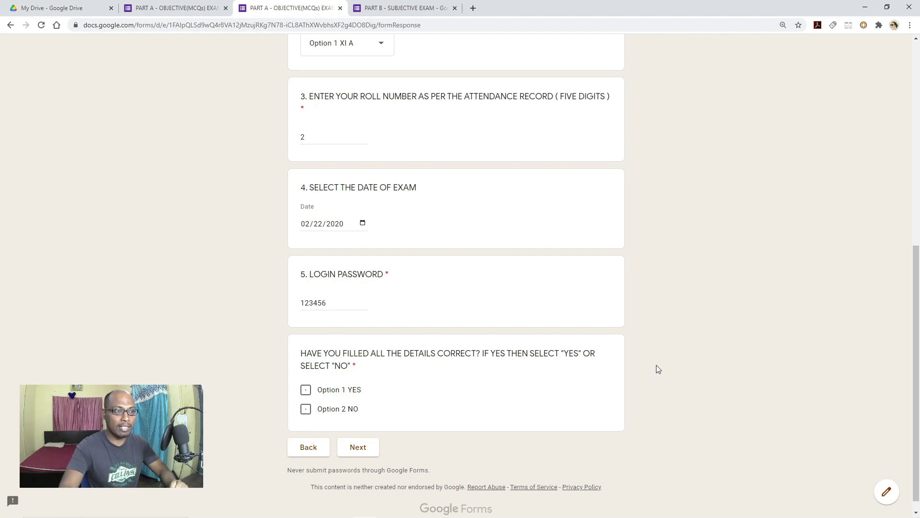
click(336, 392)
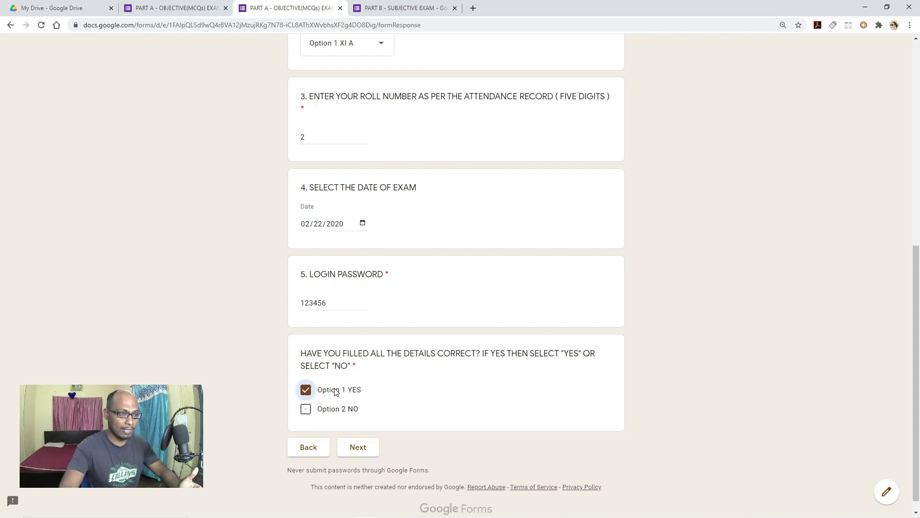
Continue to the PART A MCQ section, where NARENDRA MODI is selected for the PM question.
click(353, 450)
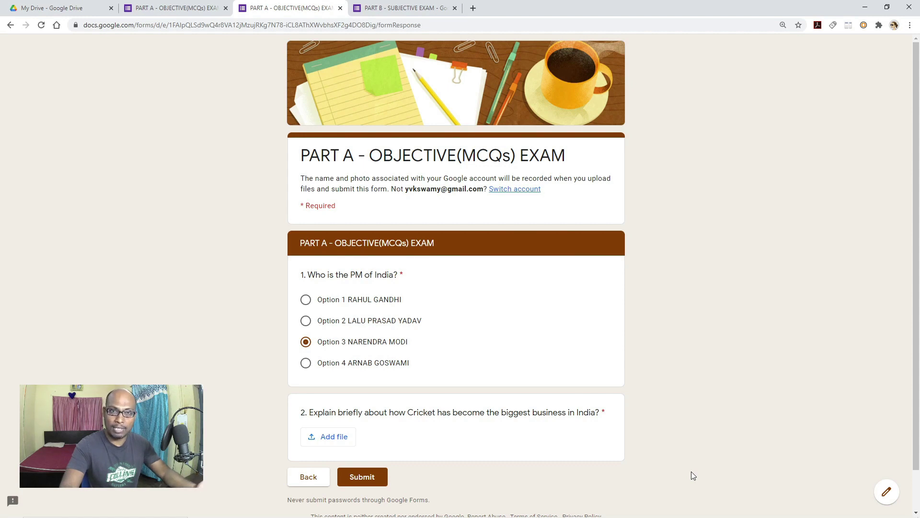
Choose My Post.png from the bodybuilding folder as the cricket question's file answer.
click(333, 445)
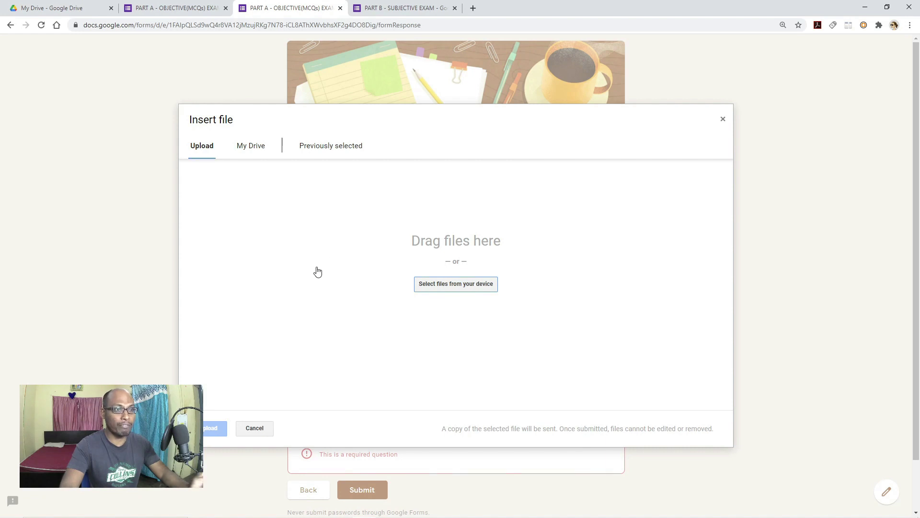
click(451, 288)
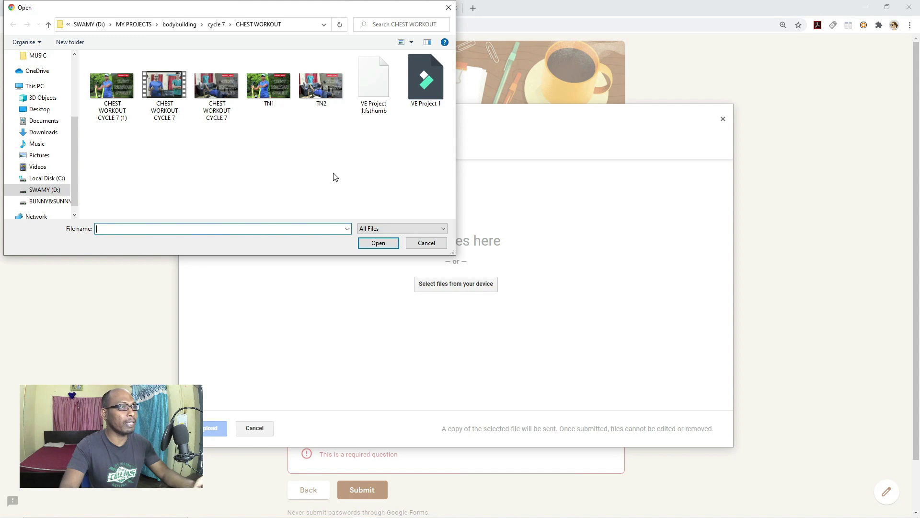
click(49, 25)
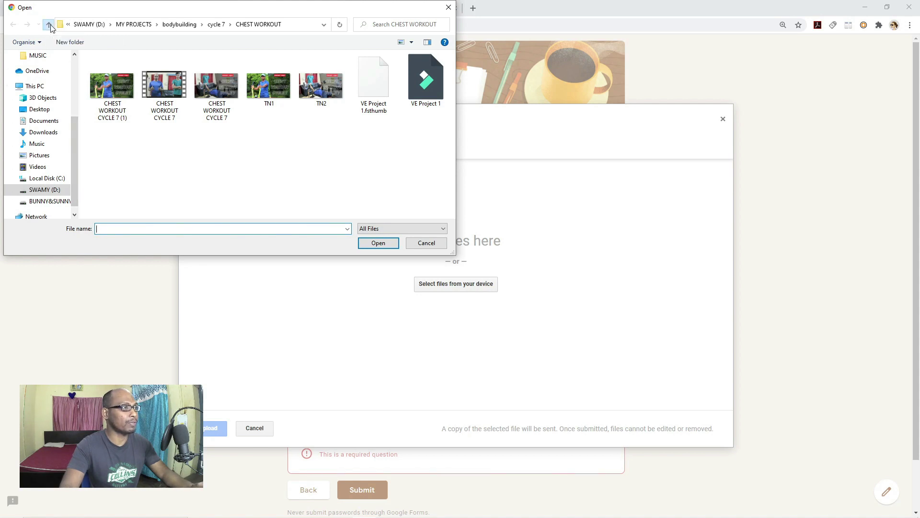
click(49, 25)
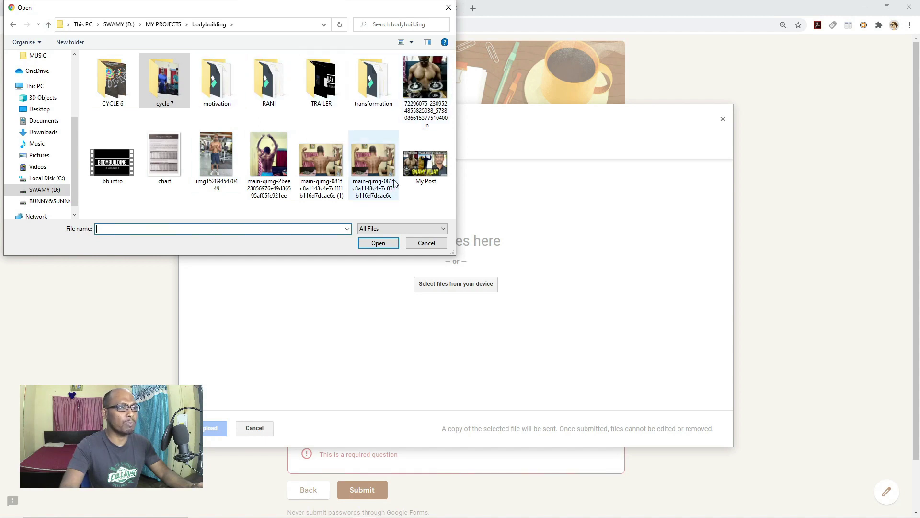
click(425, 163)
click(379, 243)
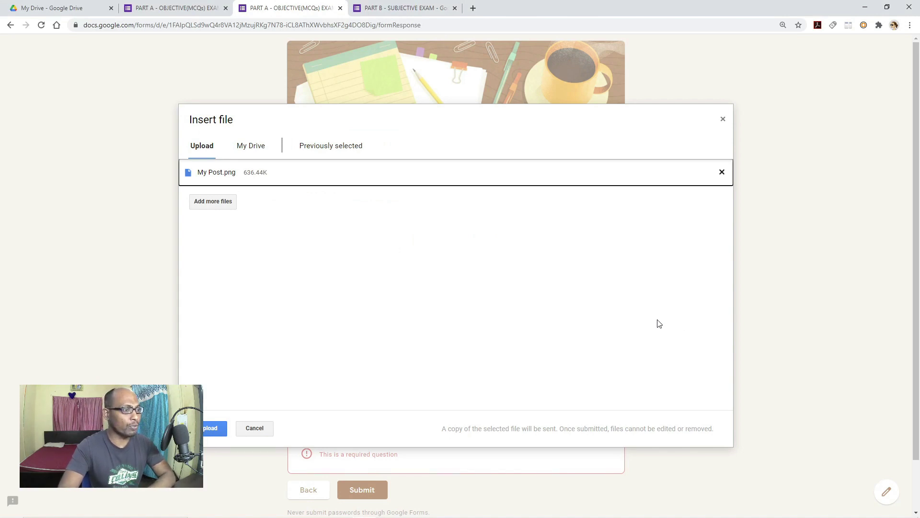
Upload My Post.png as the answer to the cricket question.
click(214, 436)
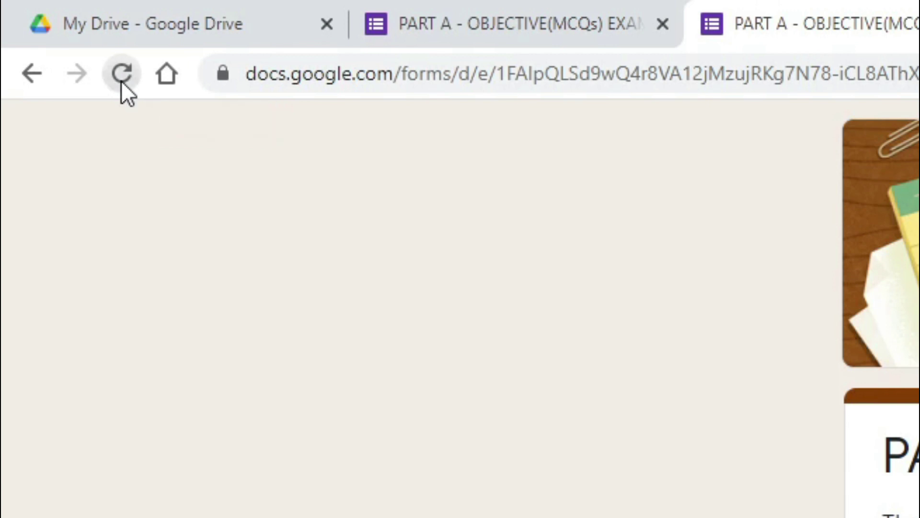
Reload the preview page, confirming the Reload site? prompt to discard answers.
click(121, 74)
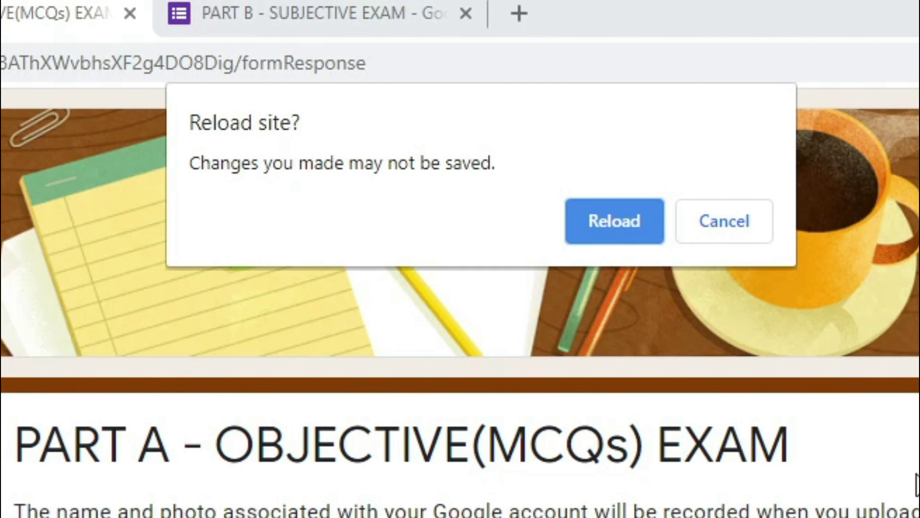
click(621, 232)
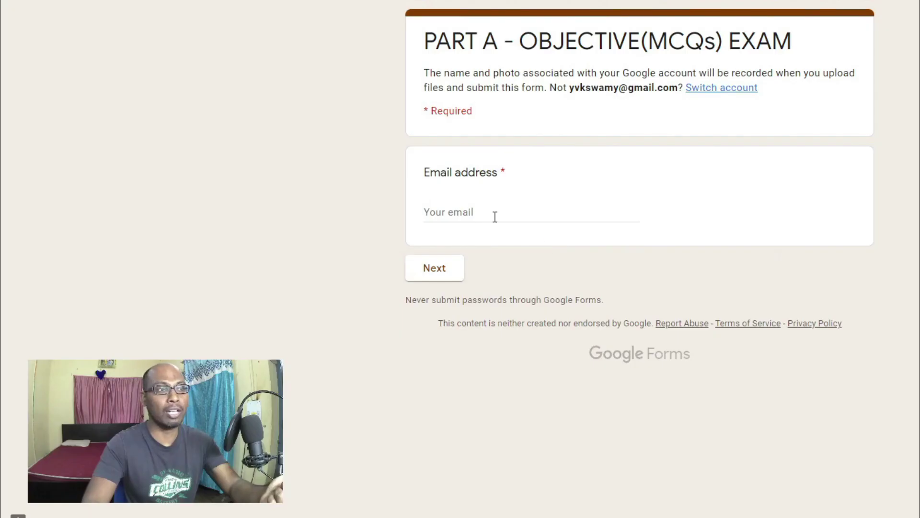
Close the student preview tab and return to the top of the exam editor.
click(355, 281)
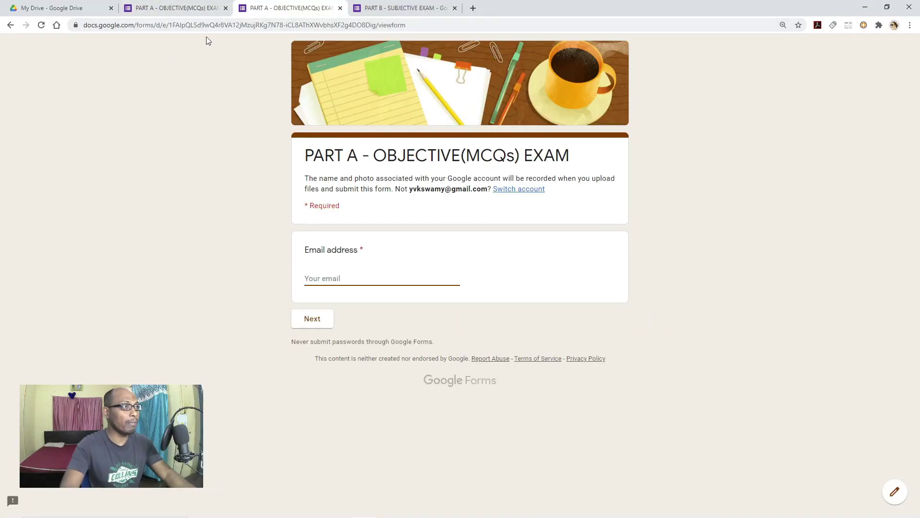
click(340, 7)
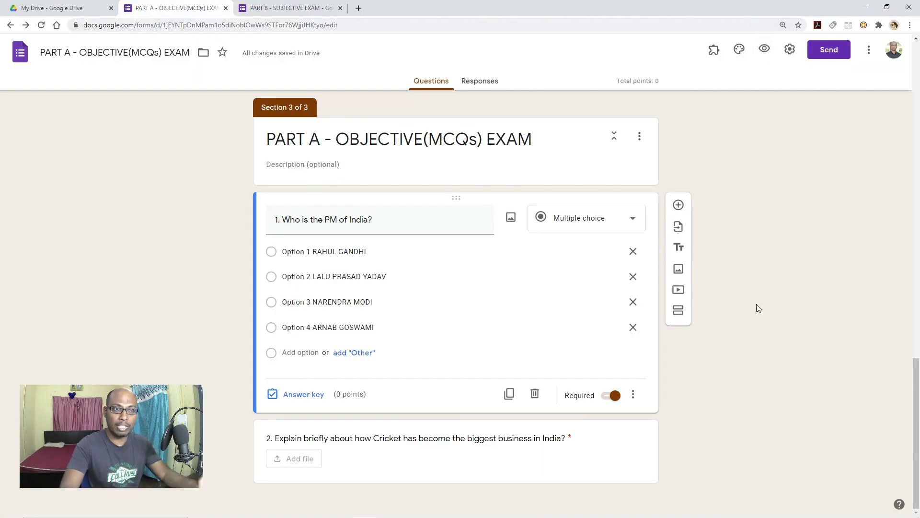
scroll(758, 307, up, 20)
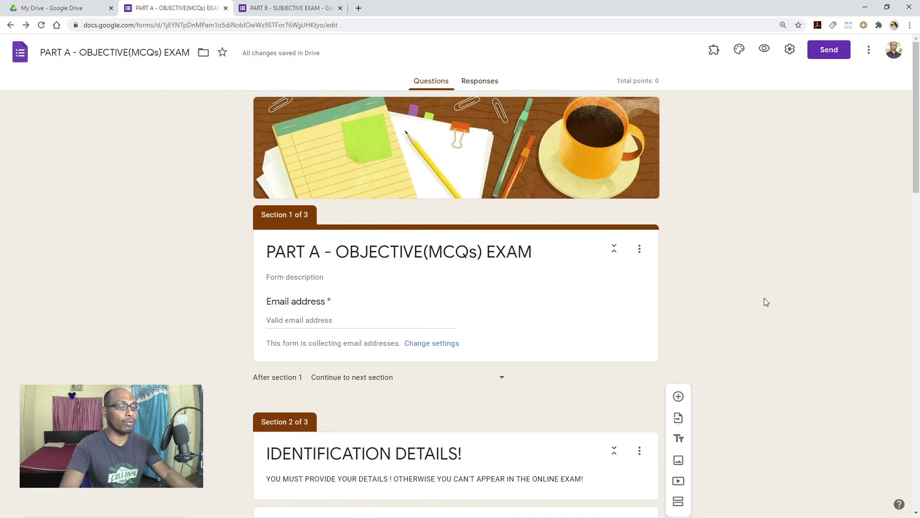
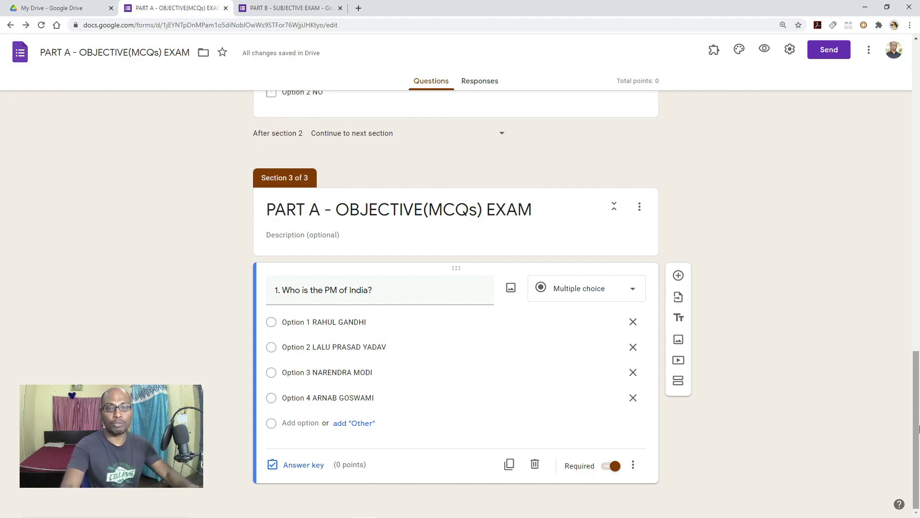
scroll(919, 428, up, 20)
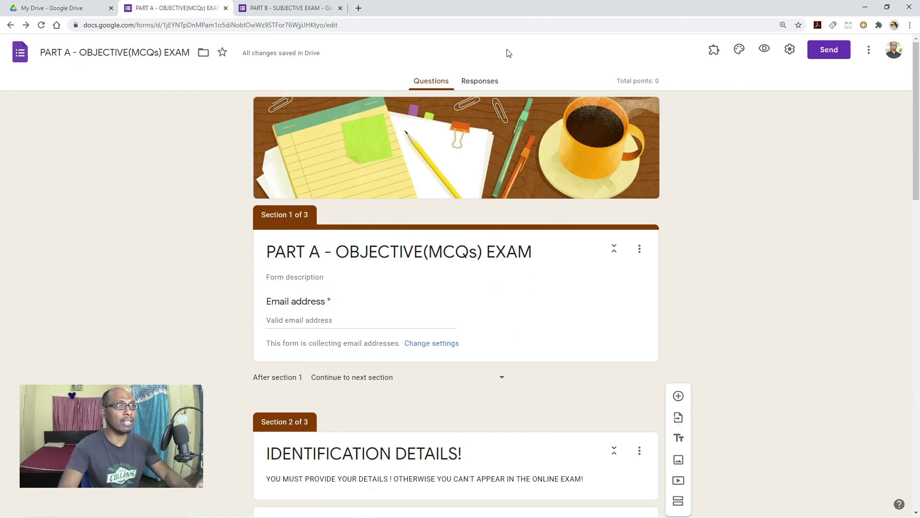
click(267, 10)
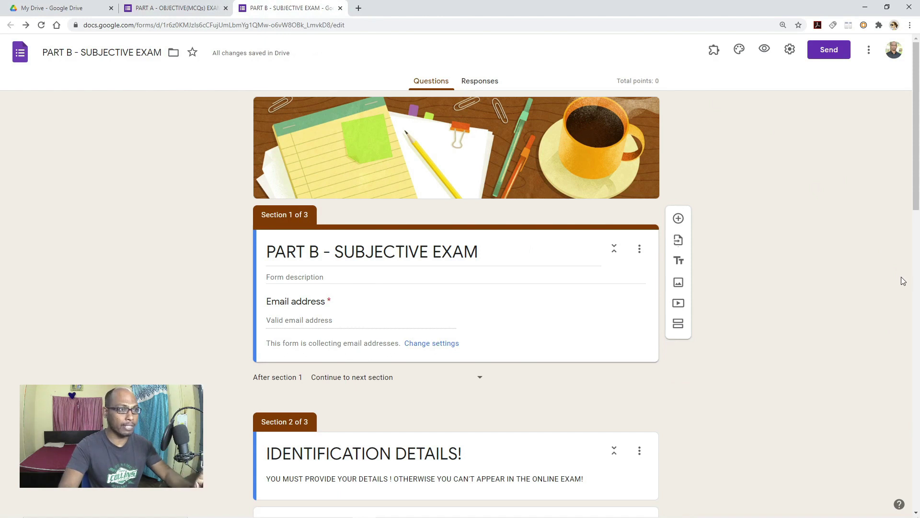
scroll(903, 281, down, 1)
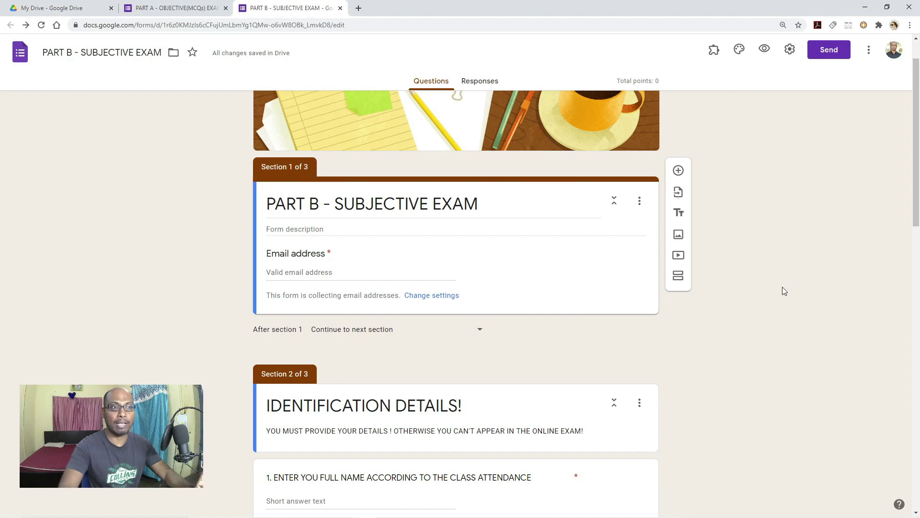
scroll(782, 286, down, 7)
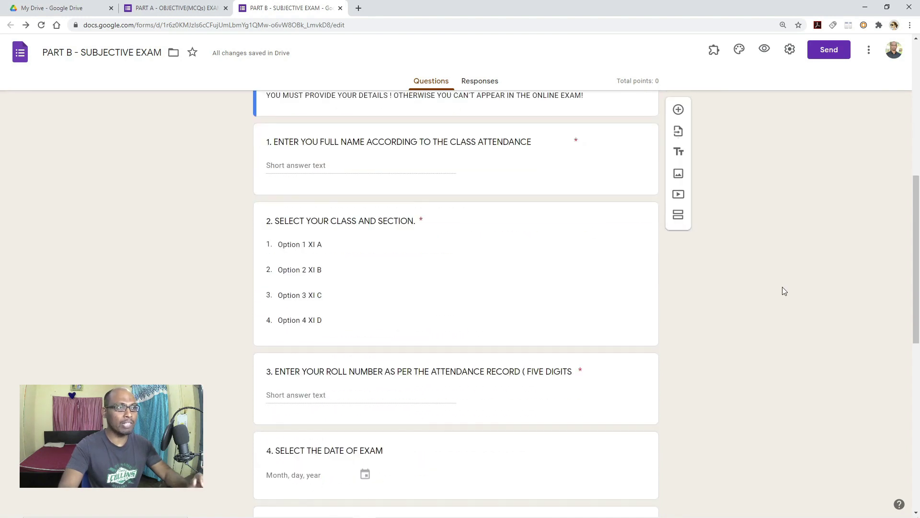
scroll(782, 287, down, 6)
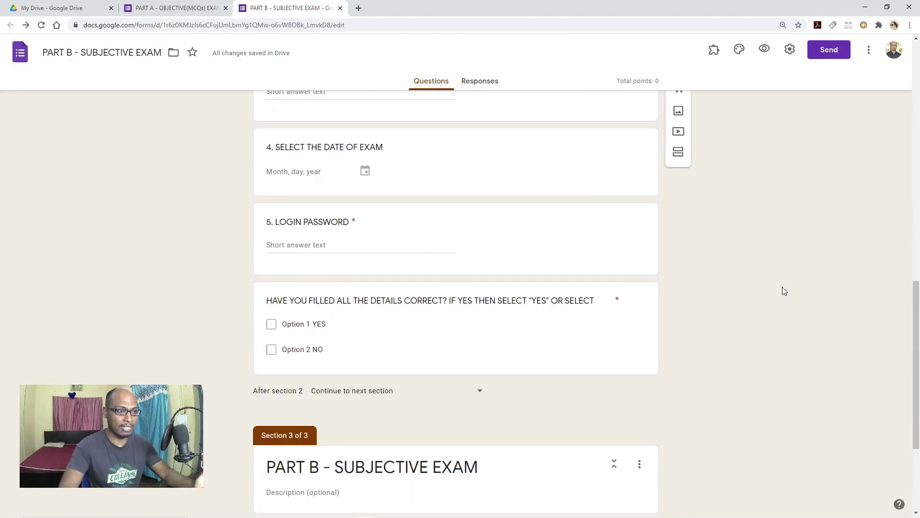
scroll(782, 288, down, 4)
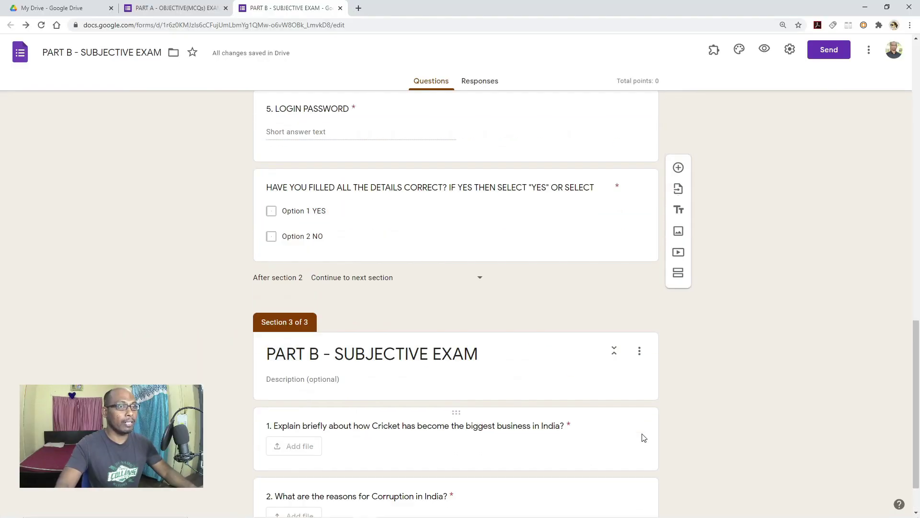
scroll(877, 324, up, 4)
click(185, 8)
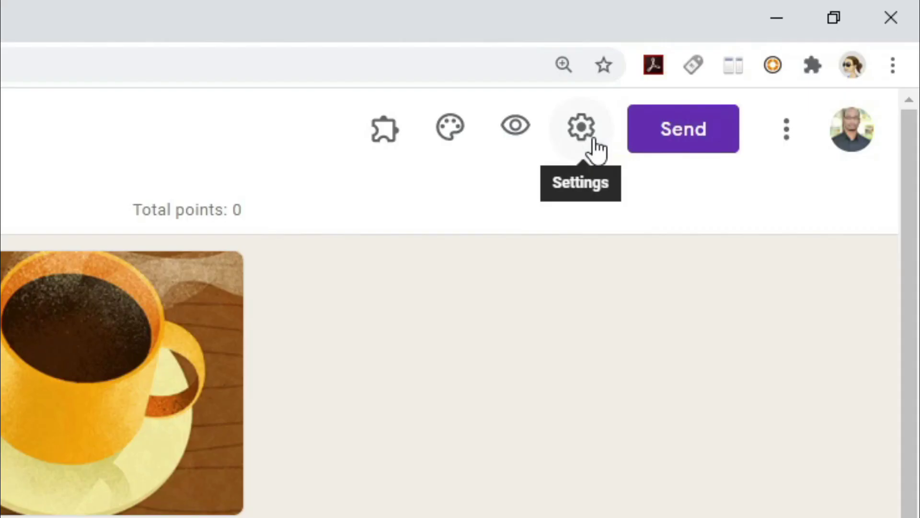
click(792, 52)
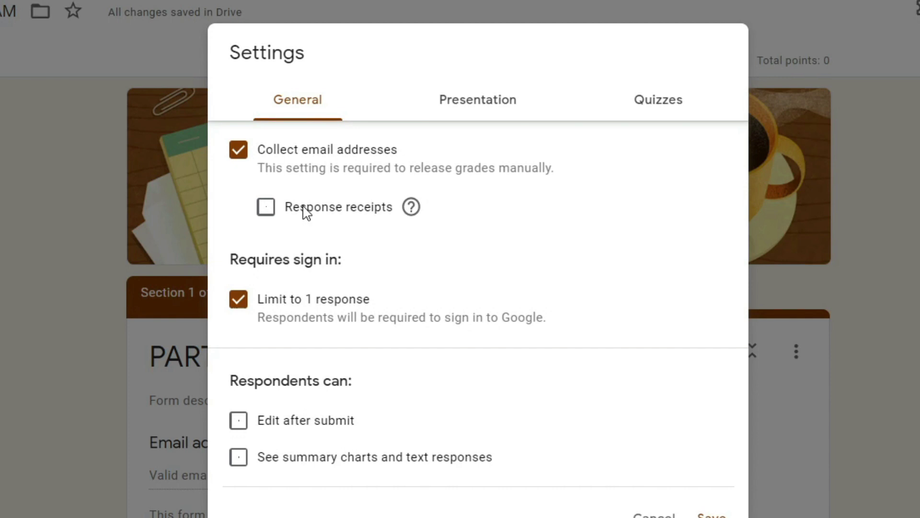
Enable Show progress bar under Presentation settings and begin typing the confirmation message.
click(450, 102)
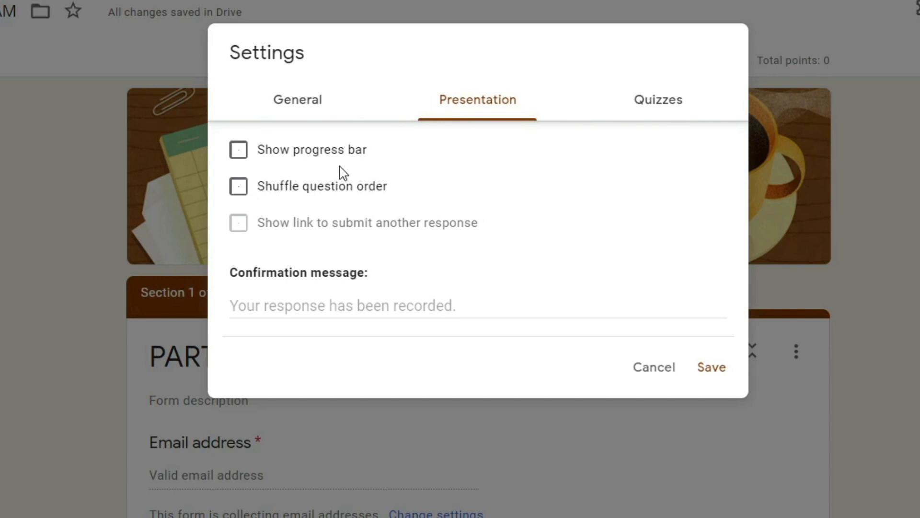
click(313, 152)
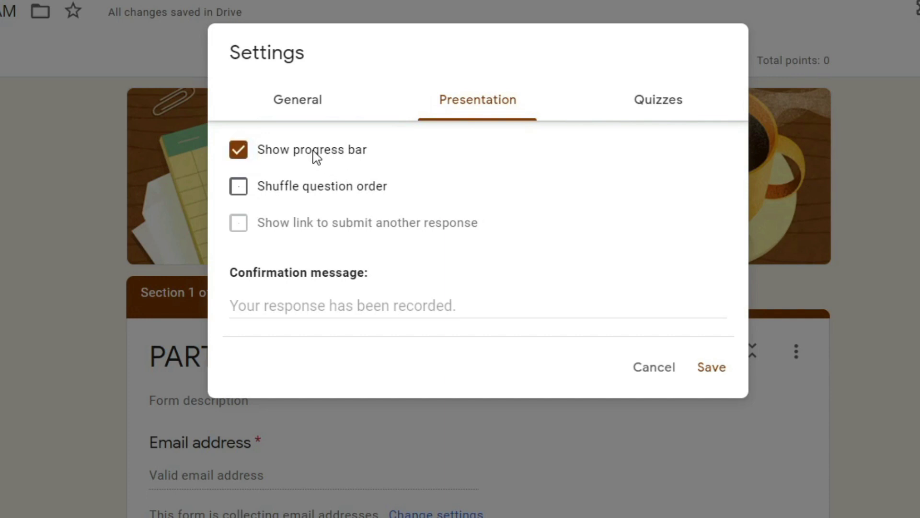
click(286, 307)
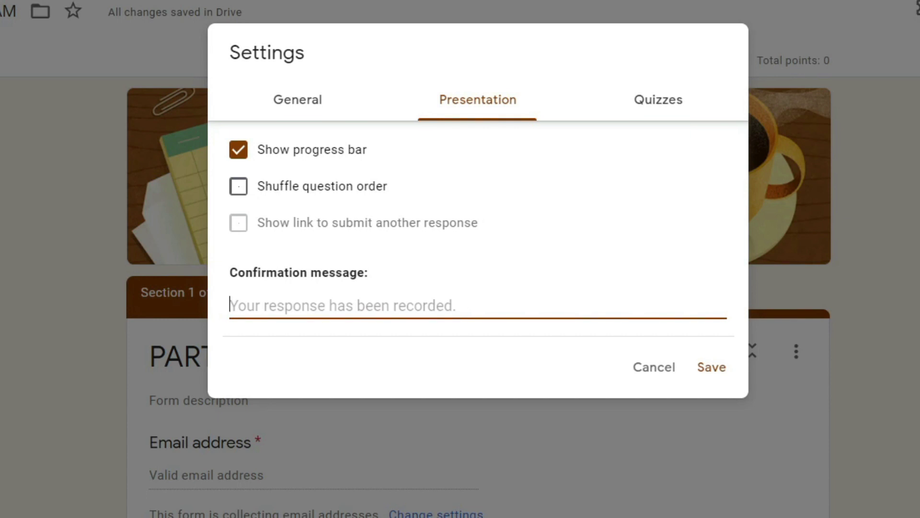
text(You have suc)
text(cew)
Type 'You have successfully summited', fixing typos with the spell-check suggestion 'summited'.
key(BackSpace)
text(ssfully su)
text(mittee)
text( P)
key(BackSpace)
key(BackSpace)
key(BackSpace)
key(BackSpace)
key(BackSpace)
text(ed)
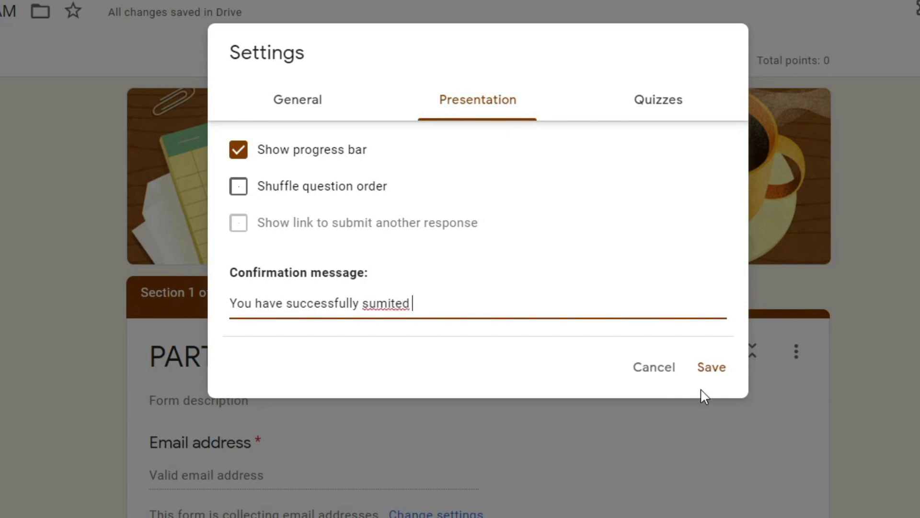
right_click(404, 305)
click(443, 318)
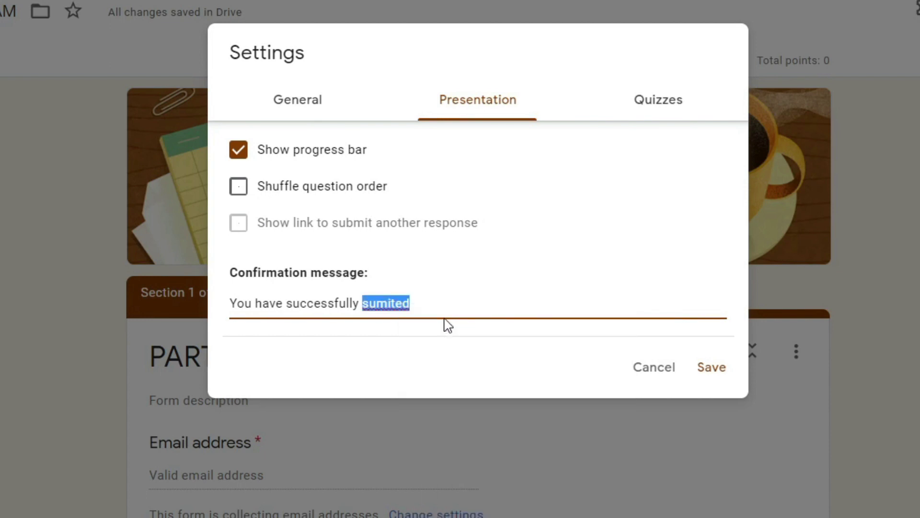
Finish the message with 'Part A! Click the below link to Submit Part B!'.
text(Part )
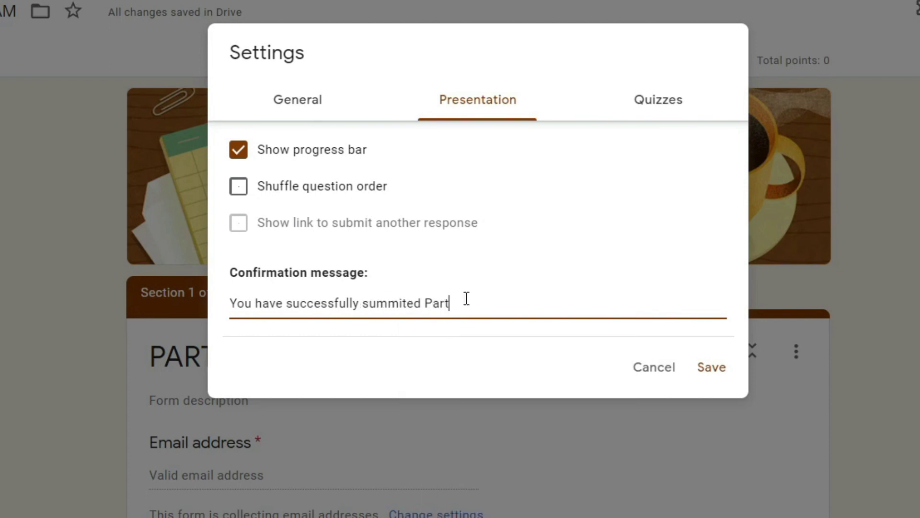
text(!)
key(BackSpace)
text(a)
key(BackSpace)
text(A! Click the below li)
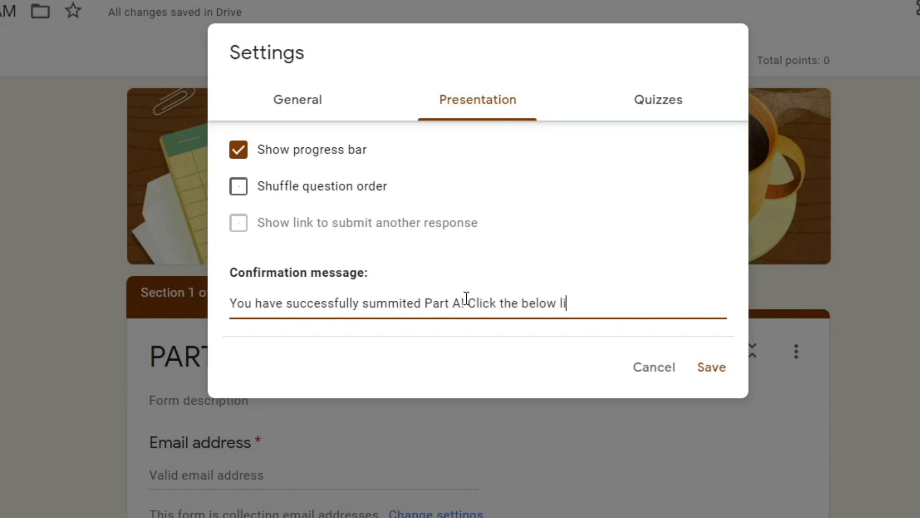
text(nk to Submit Par)
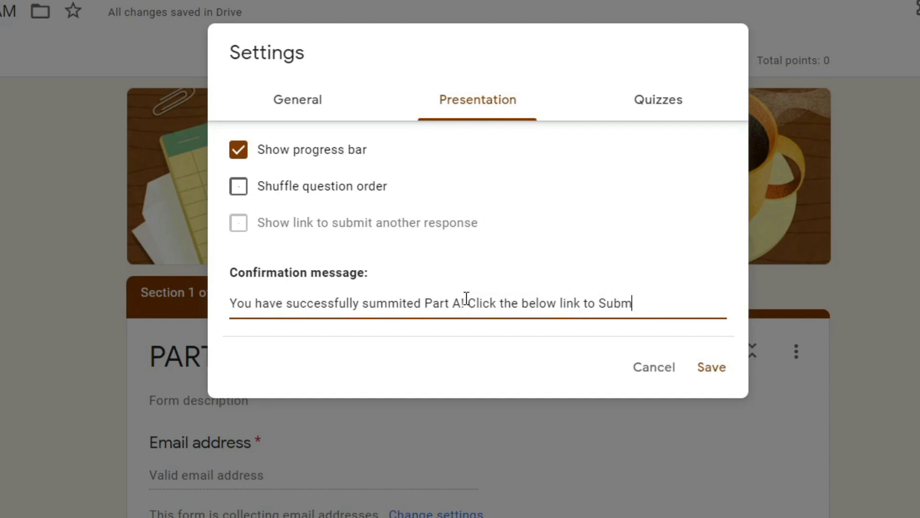
text(t b)
key(BackSpace)
text(B!)
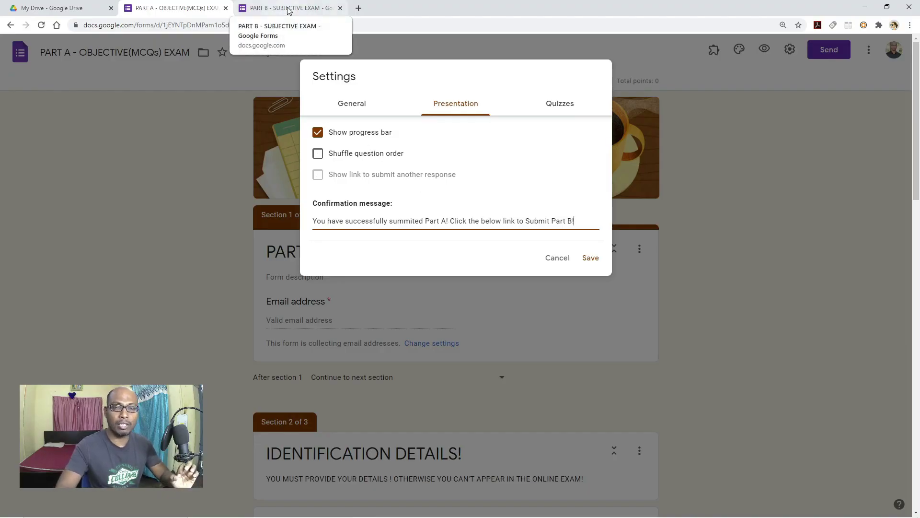
click(288, 10)
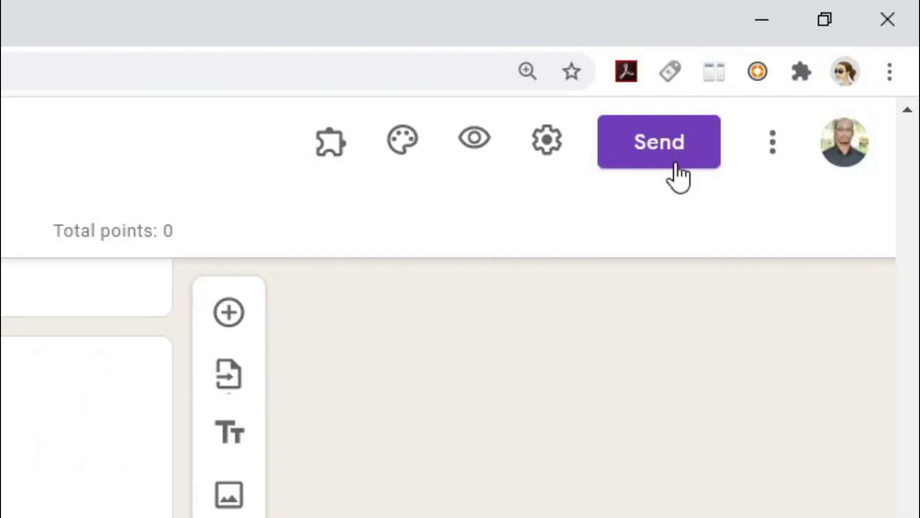
click(673, 158)
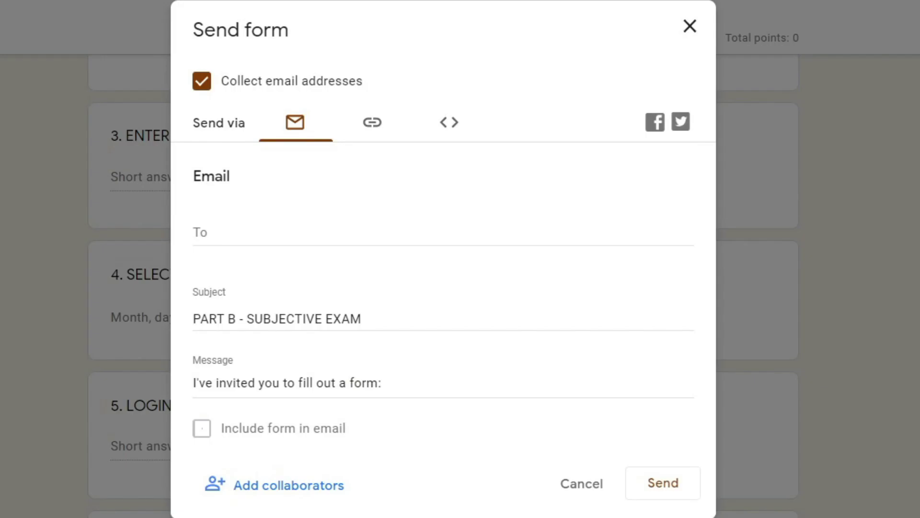
click(372, 132)
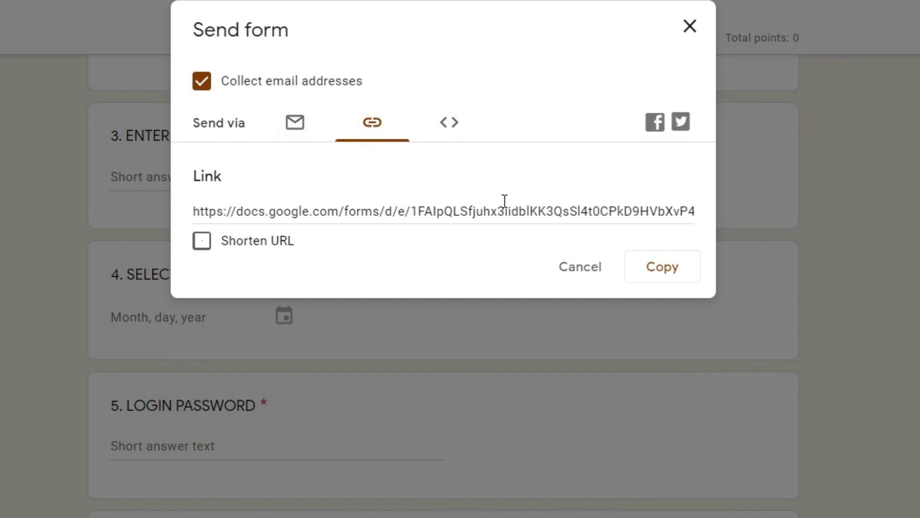
click(201, 250)
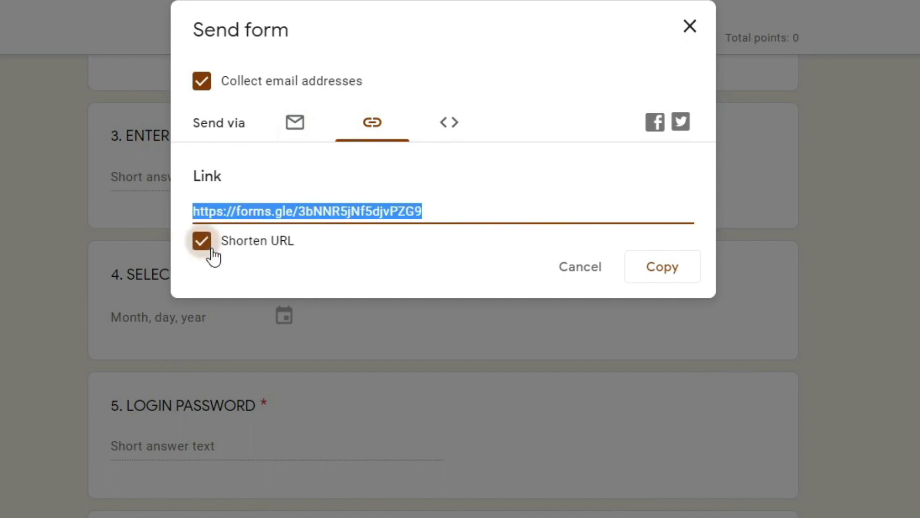
click(688, 280)
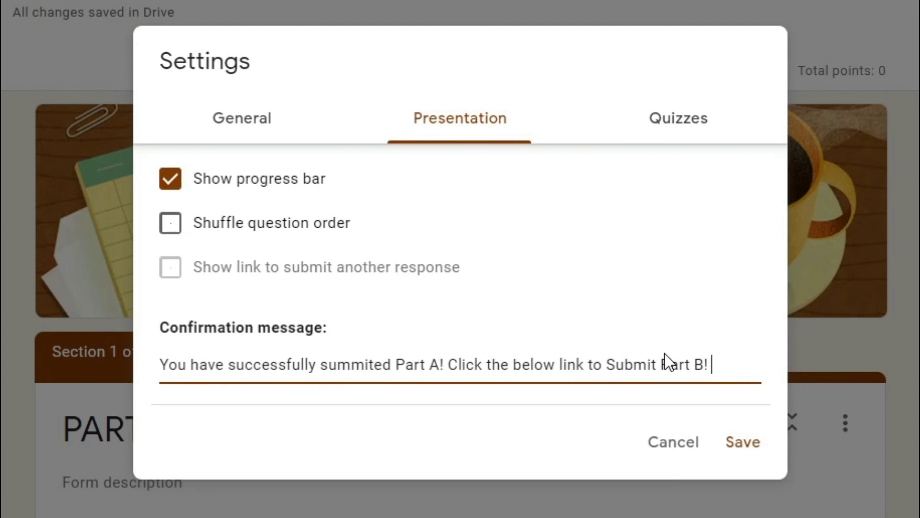
key(ctrl+v)
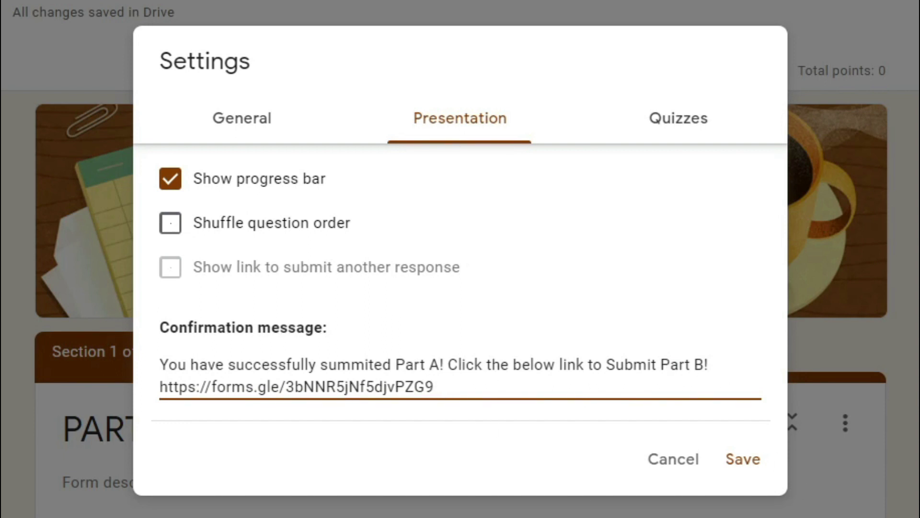
Save PART A's confirmation message ending with the PART B link.
click(735, 470)
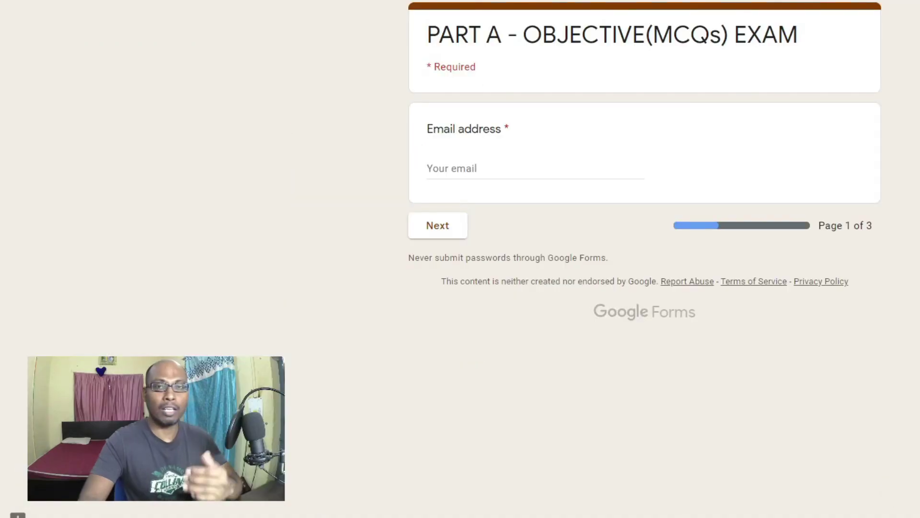
Enter the respondent's email address and continue to the identification page.
click(477, 168)
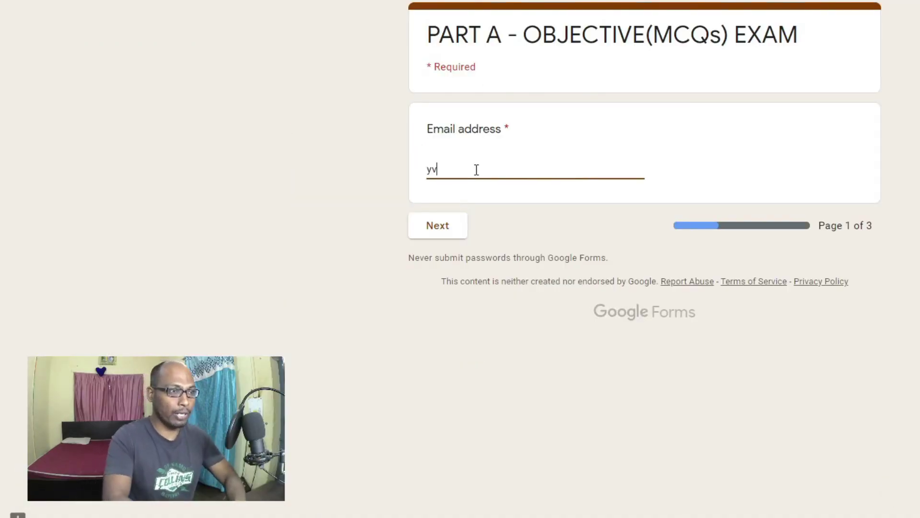
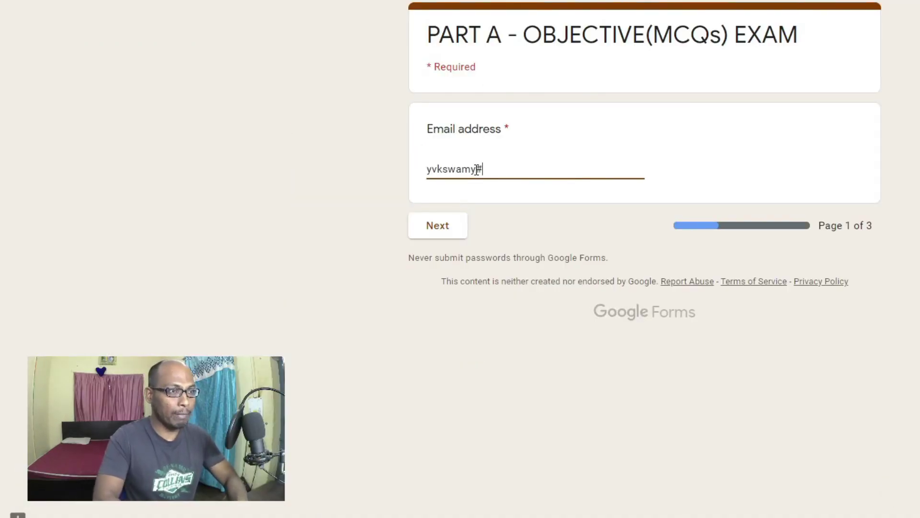
click(451, 227)
Fill in the name 'd', class XI A and the login password.
click(458, 258)
text(d)
click(469, 383)
click(468, 399)
scroll(540, 372, down, 5)
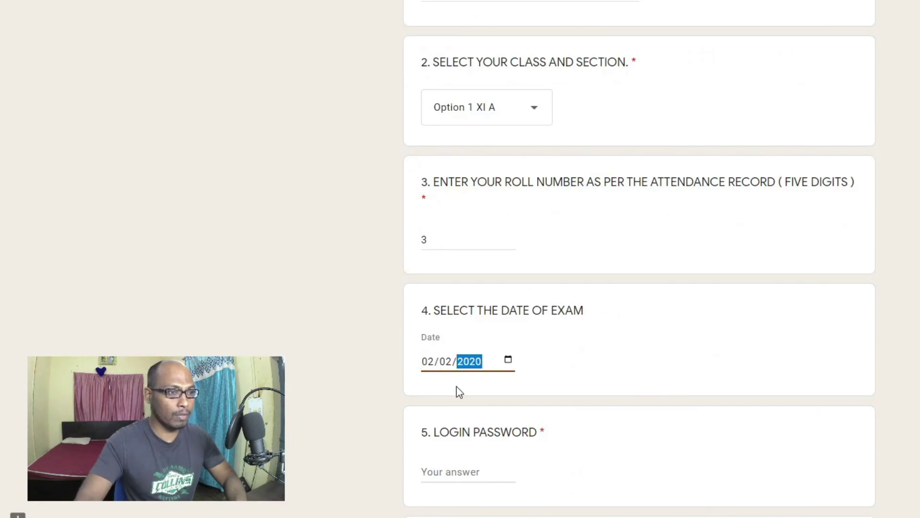
scroll(459, 391, down, 3)
click(432, 340)
Confirm details with YES, answer NARENDRA MODI, and submit the PART A response.
scroll(465, 353, down, 3)
click(467, 353)
click(498, 427)
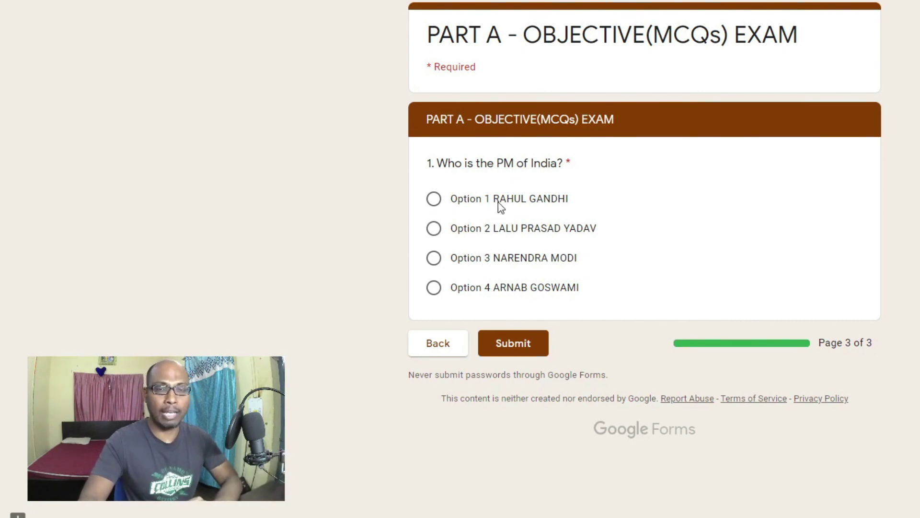
click(504, 266)
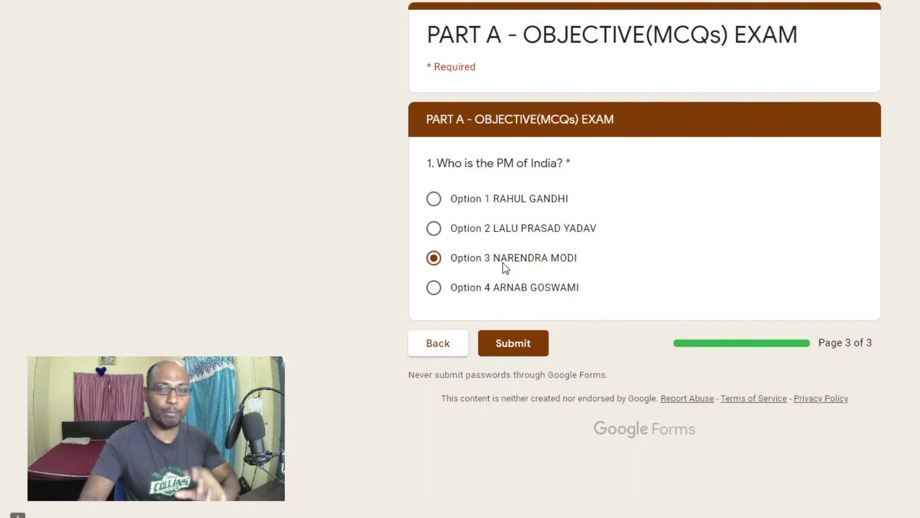
click(523, 349)
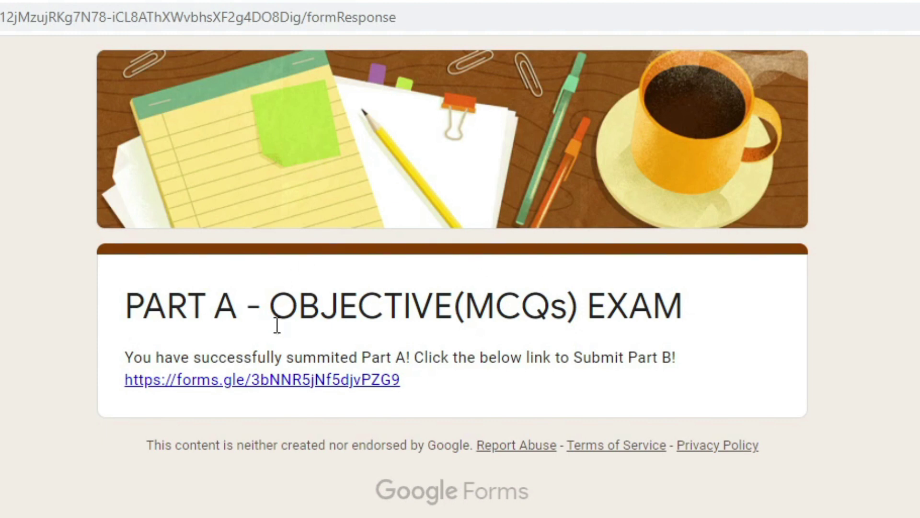
Follow the forms.gle link on PART A's confirmation page to open PART B.
click(275, 389)
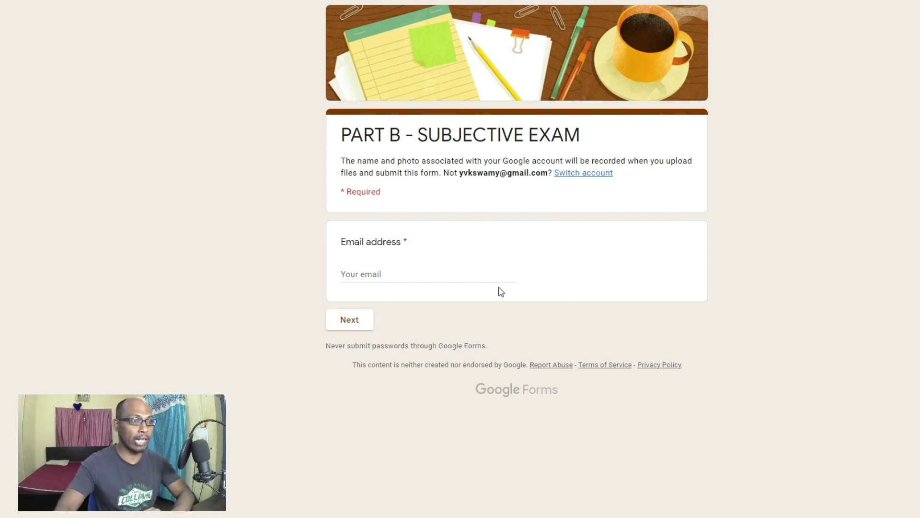
Enter the respondent's email address in PART B and continue.
click(375, 277)
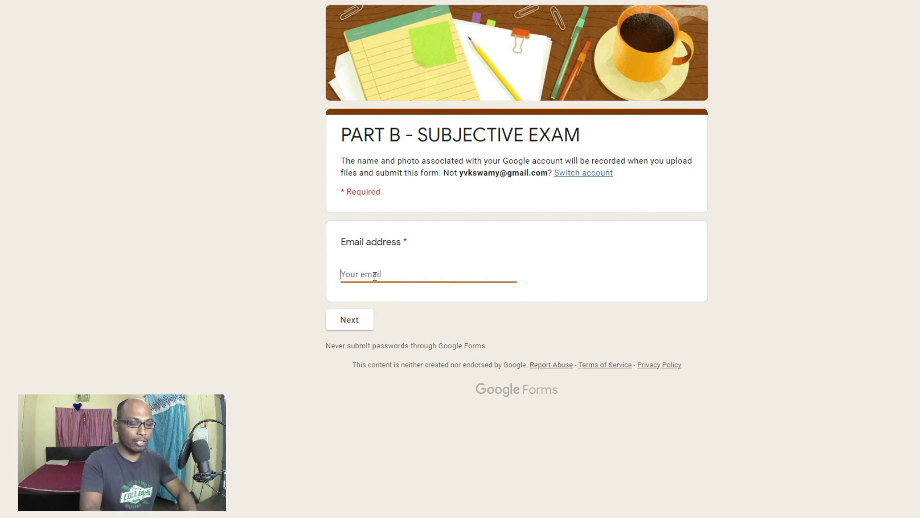
text(vyks)
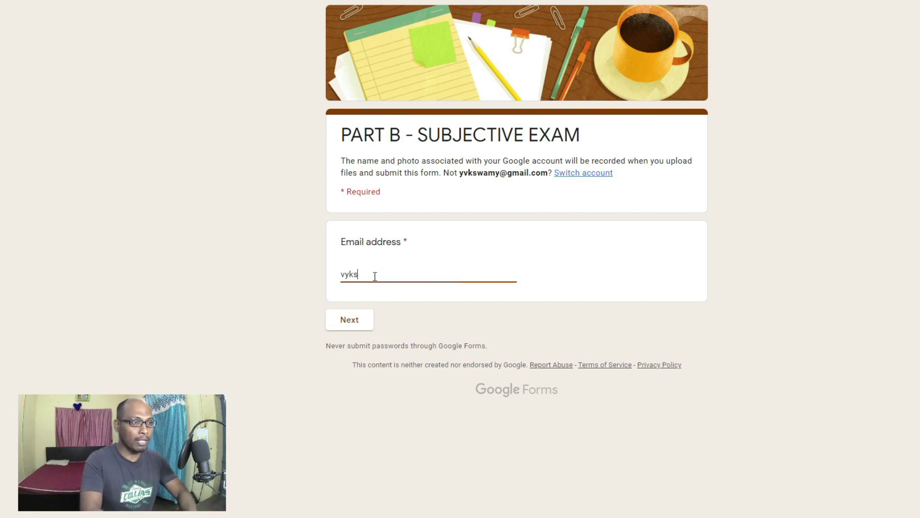
key(BackSpace)
key(BackSpace)
key(BackSpace)
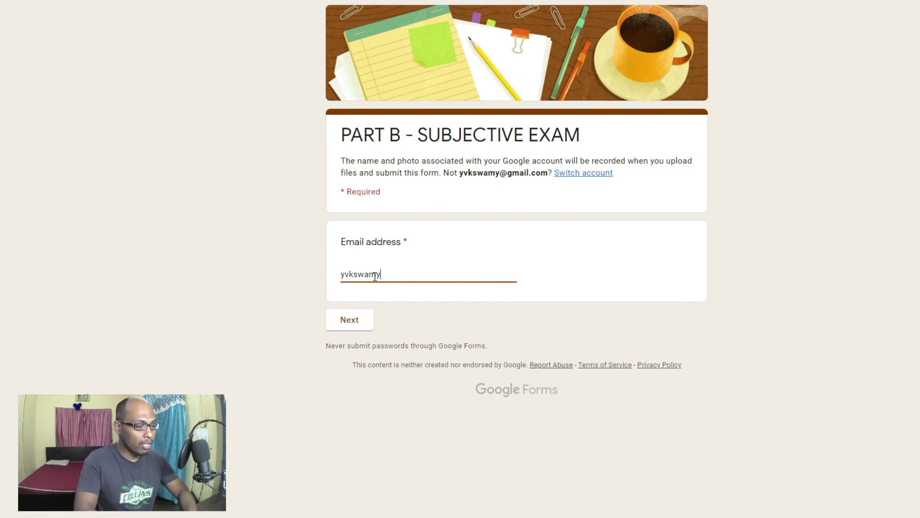
click(350, 322)
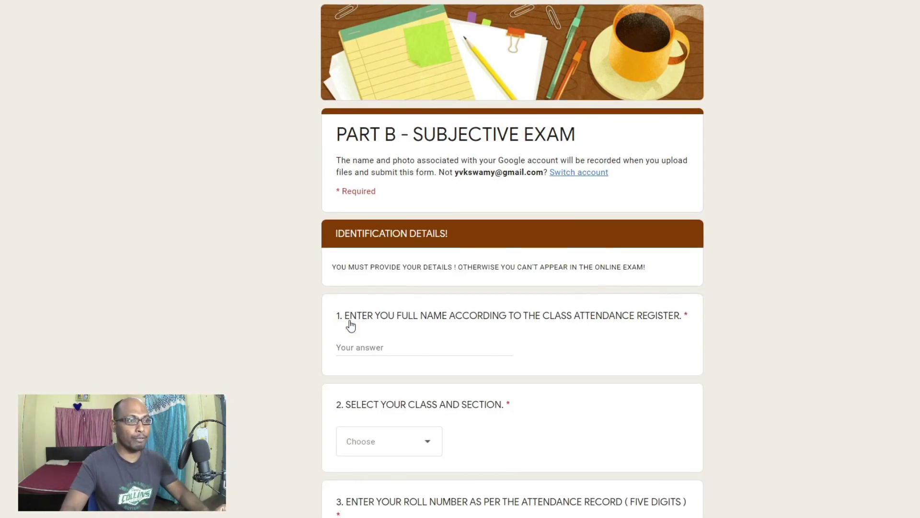
Fill in the name 's', class XI A and roll number 2.
scroll(351, 325, down, 2)
click(360, 242)
text(s)
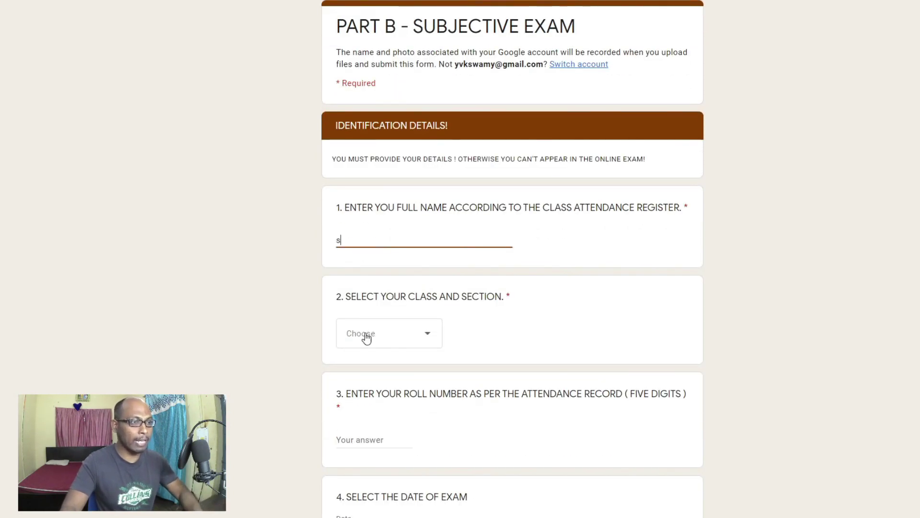
click(365, 337)
click(370, 372)
scroll(372, 372, down, 3)
click(372, 274)
text(2)
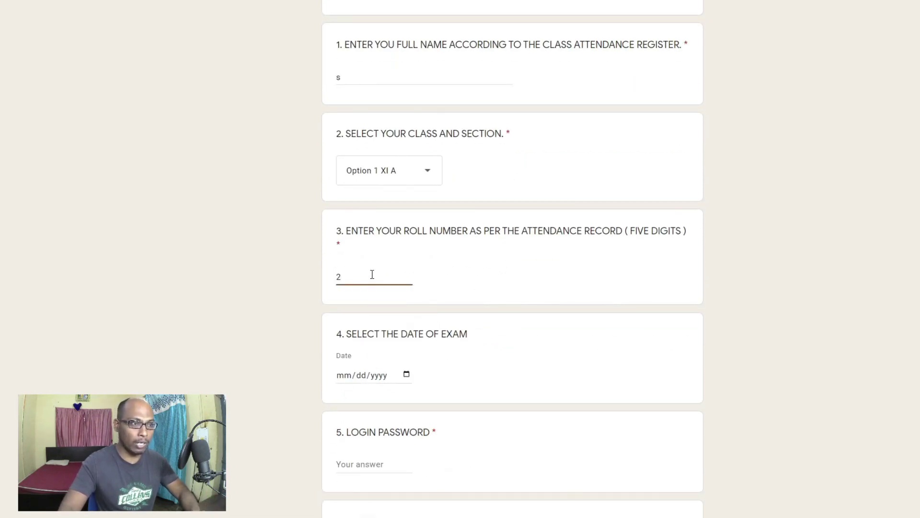
Enter date 2202 and the login password, confirm YES, and go to the questions page.
scroll(364, 285, down, 1)
click(341, 322)
text(2202)
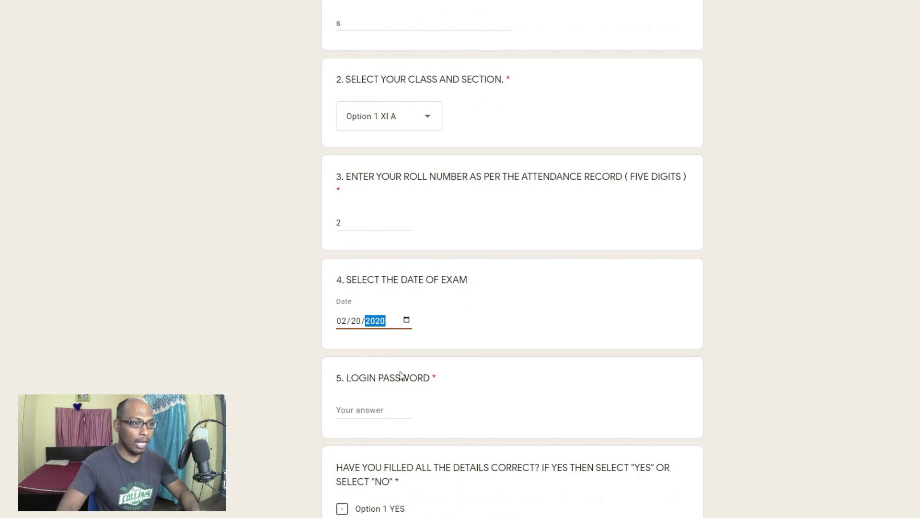
click(368, 417)
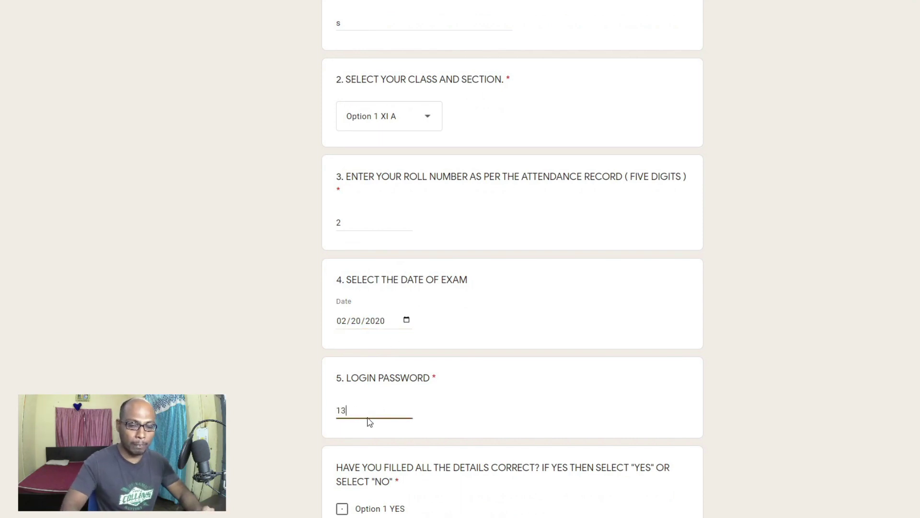
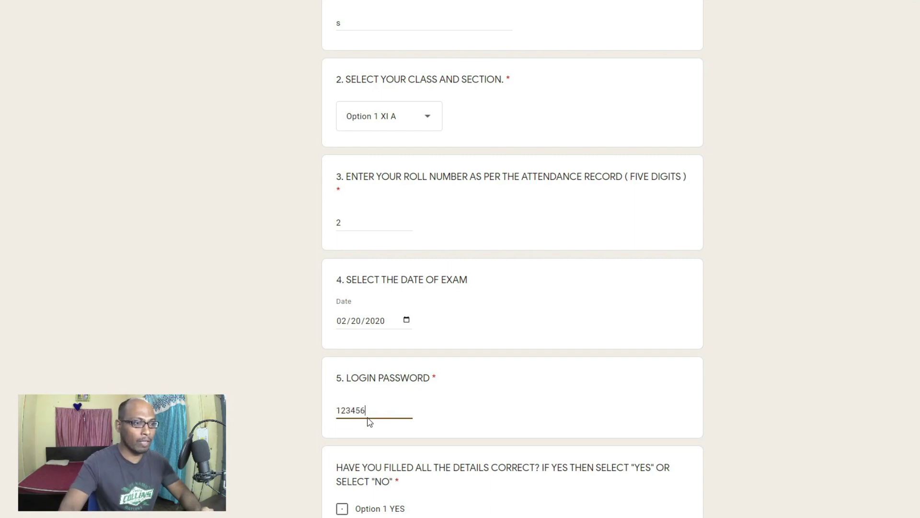
scroll(368, 421, down, 3)
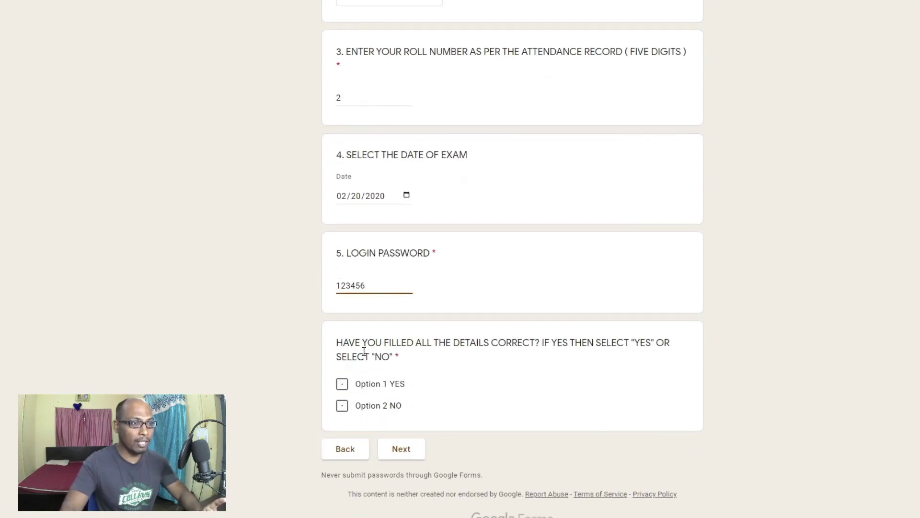
click(384, 386)
click(397, 451)
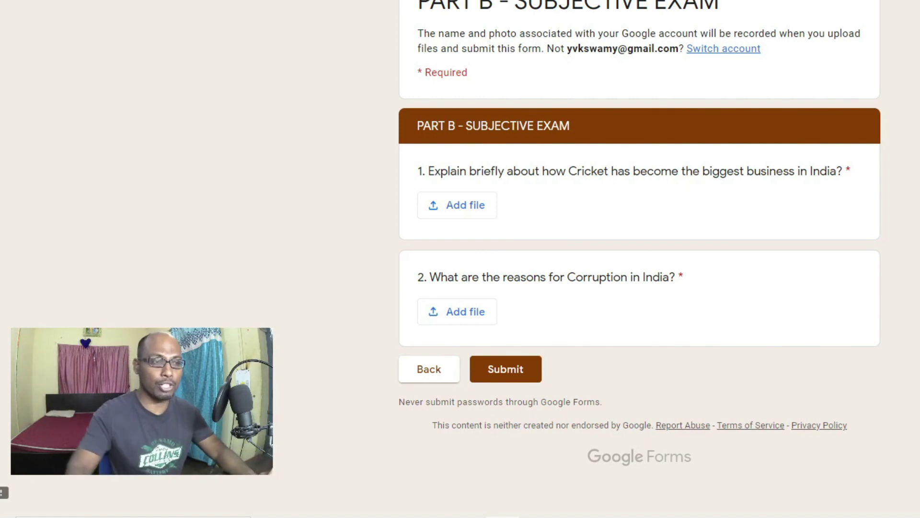
Upload My Post.png to question 1 and attempt to submit PART B.
click(476, 211)
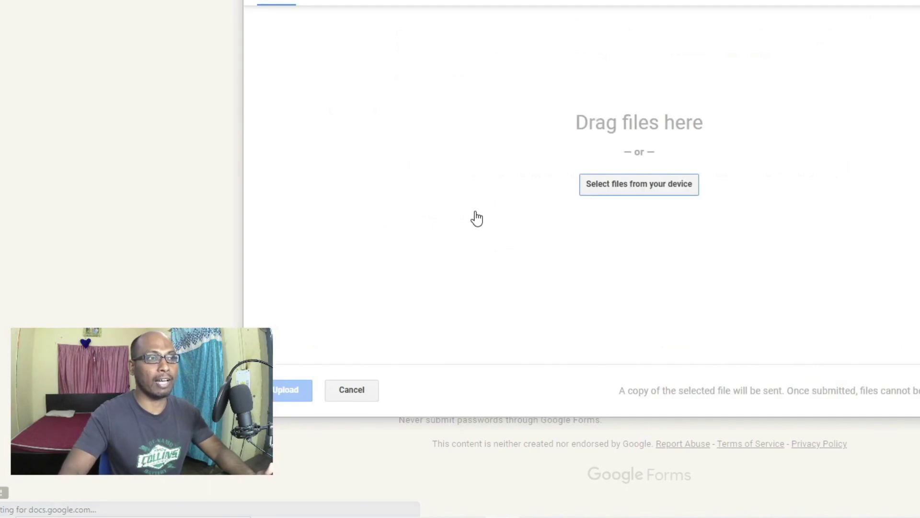
click(623, 185)
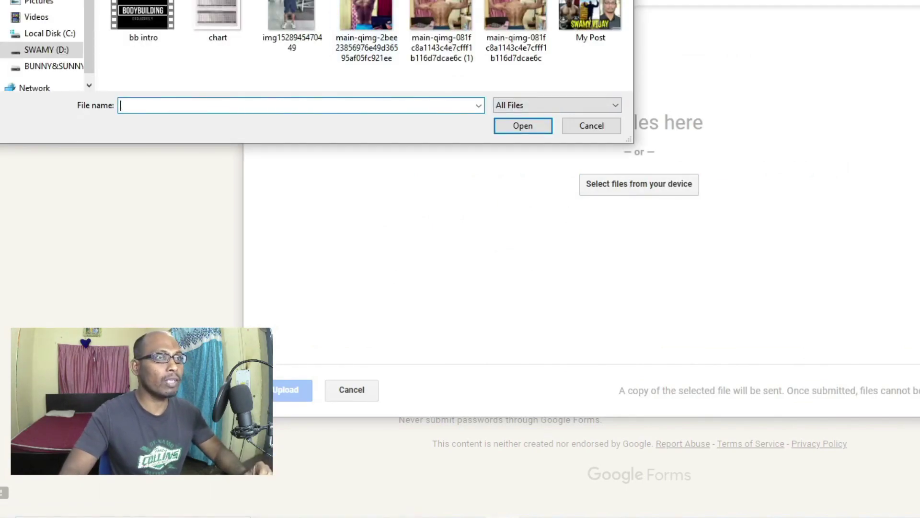
click(562, 37)
click(523, 126)
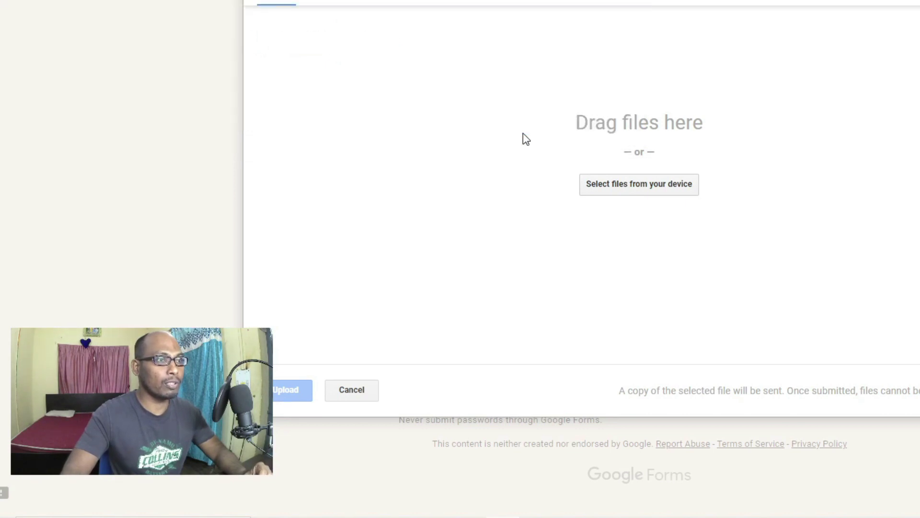
click(285, 396)
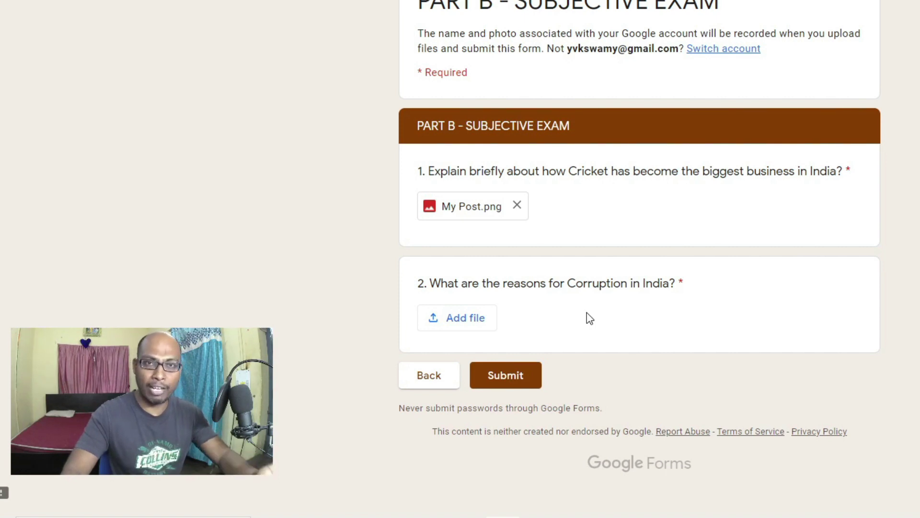
click(505, 378)
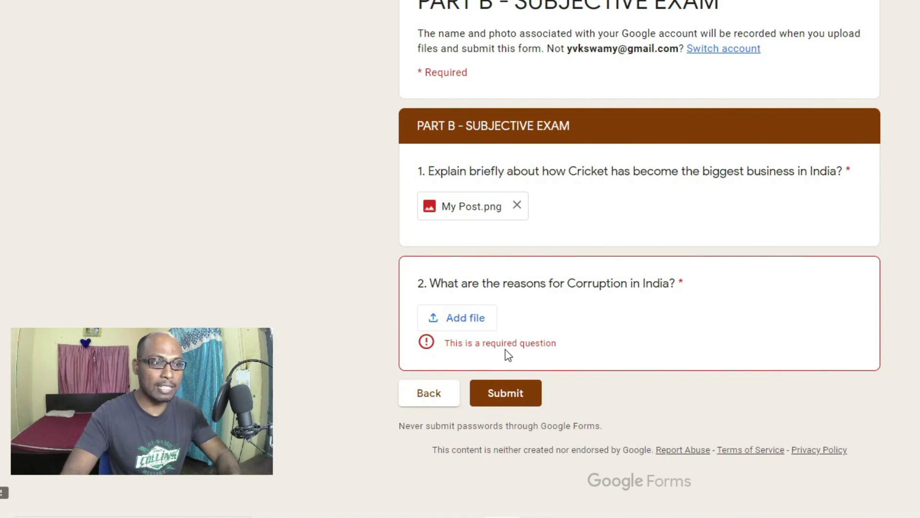
Upload img1528945470449.jpg to question 2 and submit the PART B response.
click(488, 330)
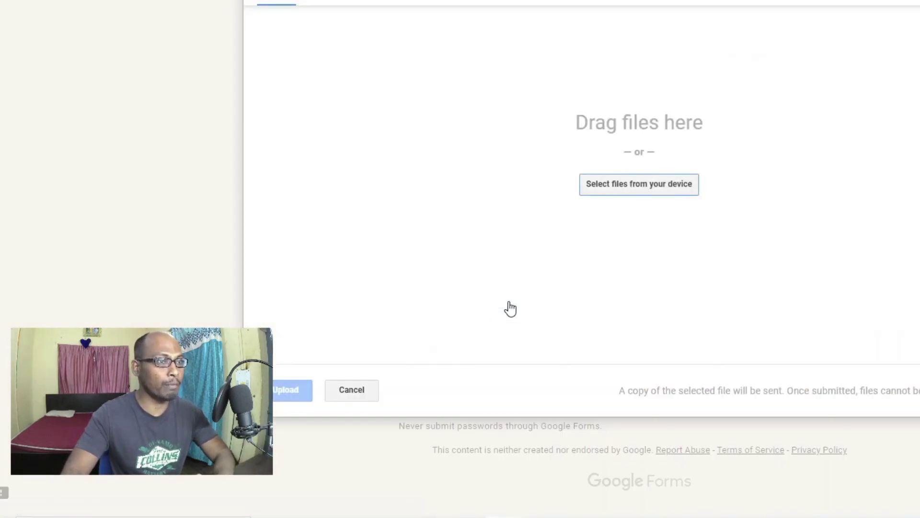
click(608, 187)
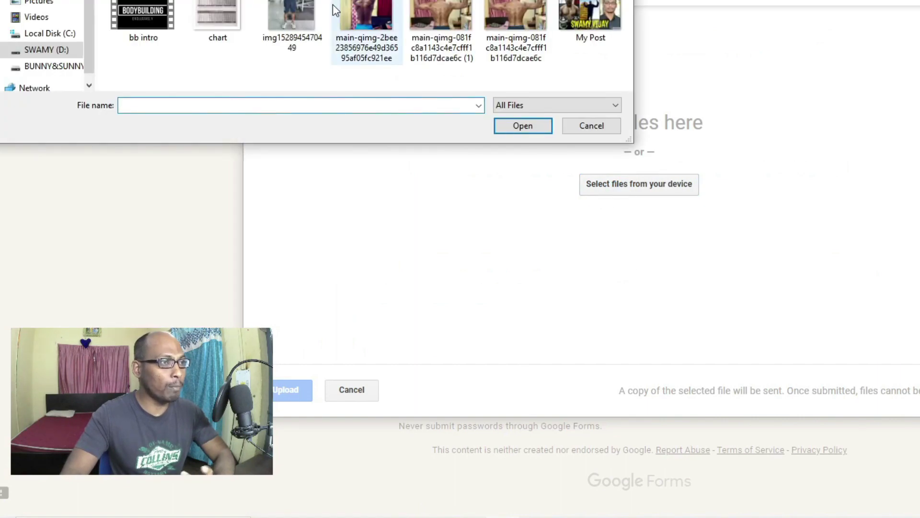
click(287, 15)
click(521, 126)
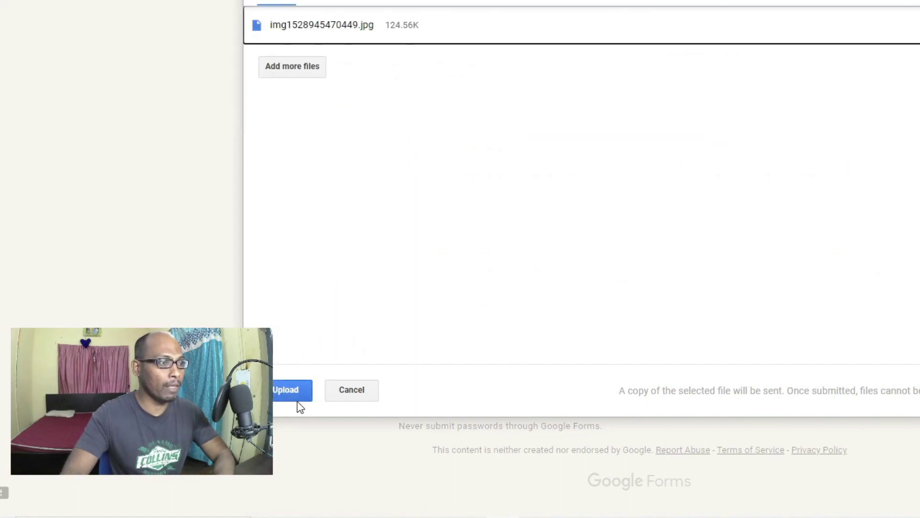
click(293, 398)
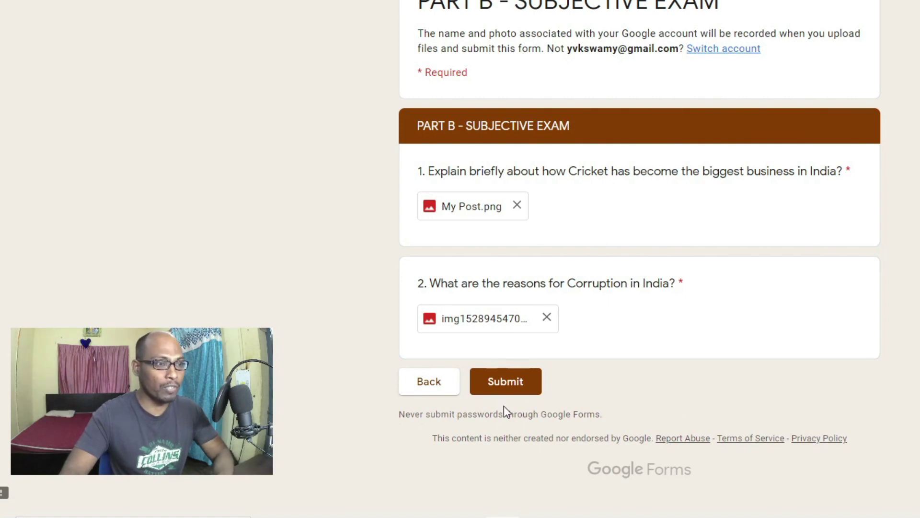
click(509, 383)
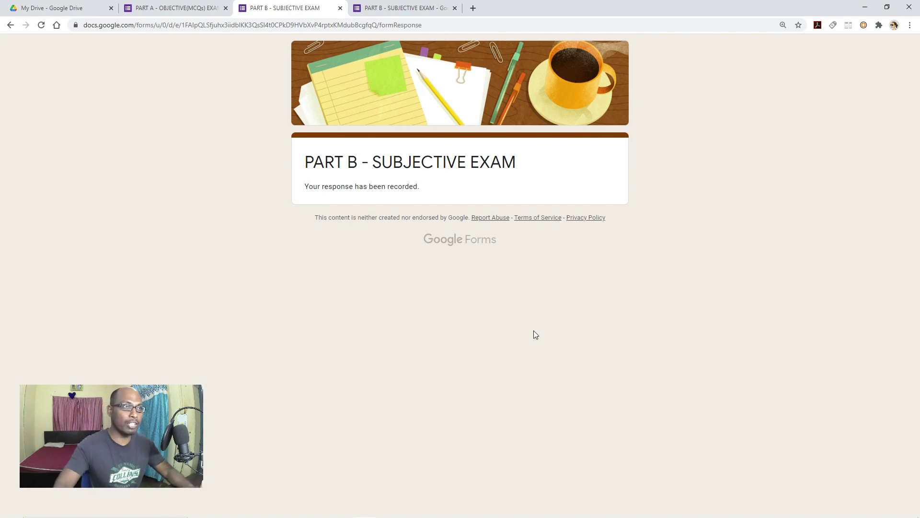
Review PART B's Presentation confirmation message without changes, then return to the PART A editor.
click(403, 8)
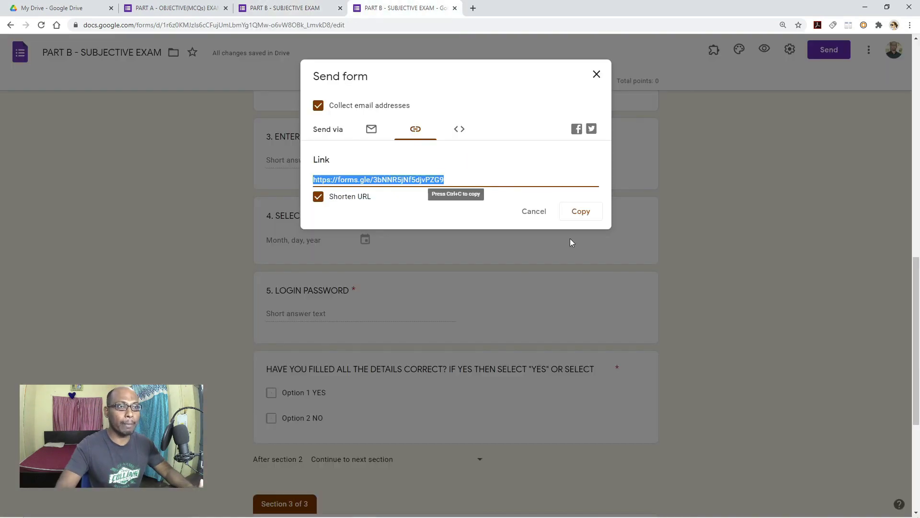
click(541, 220)
scroll(743, 282, up, 15)
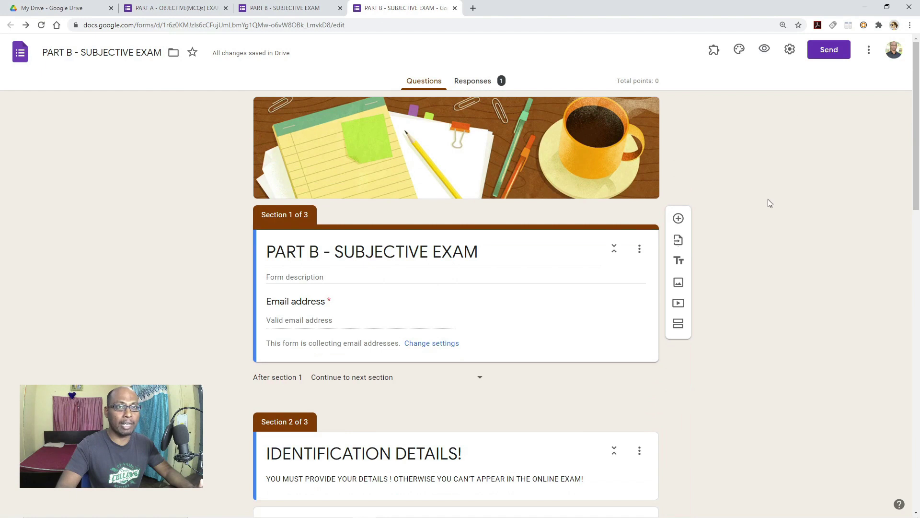
click(790, 51)
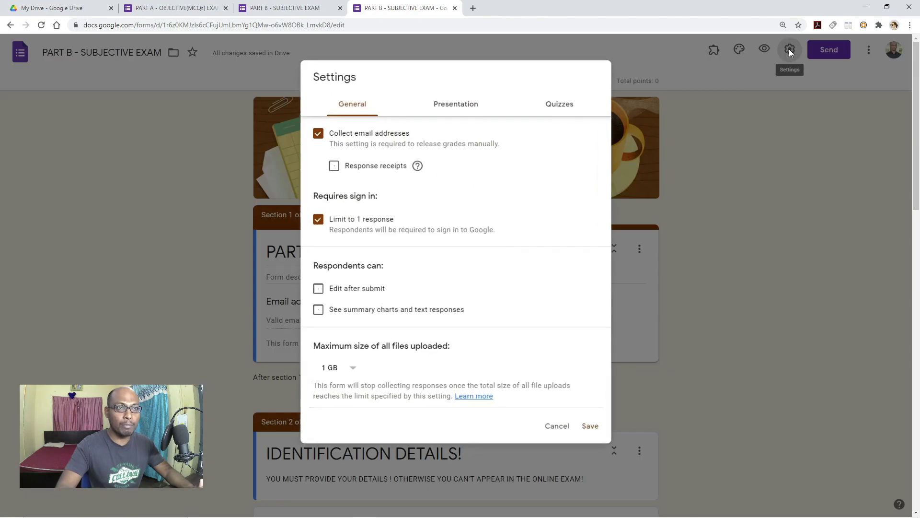
click(470, 104)
click(381, 223)
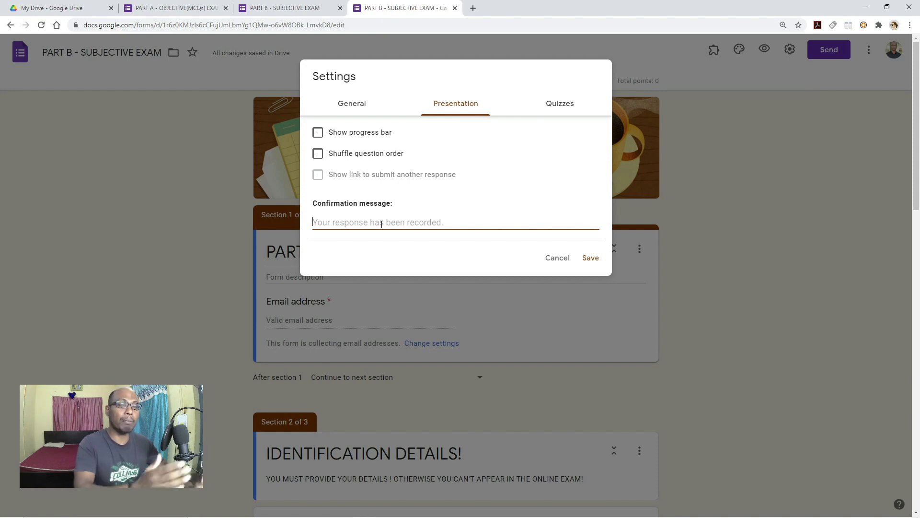
click(551, 264)
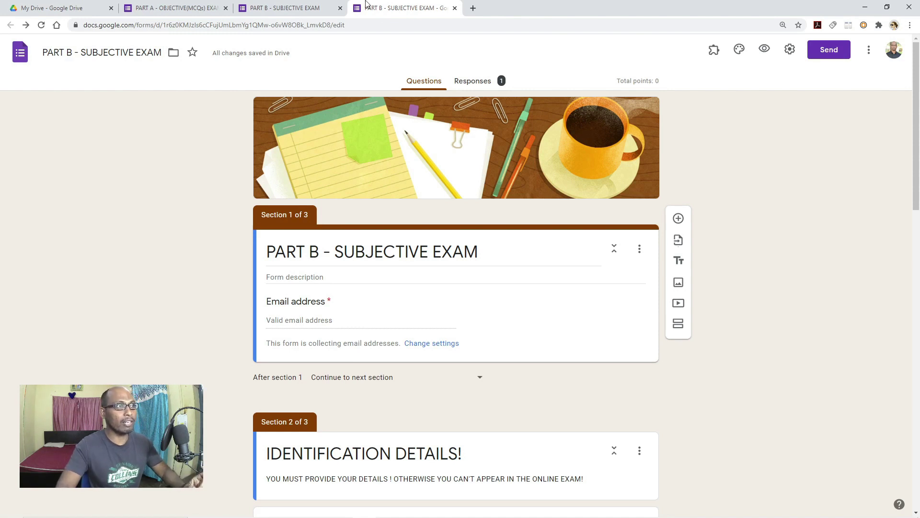
click(177, 8)
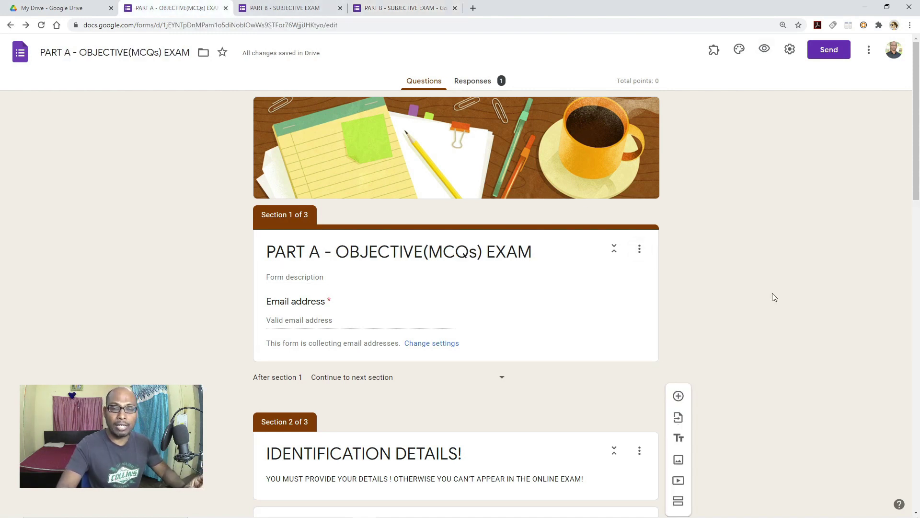